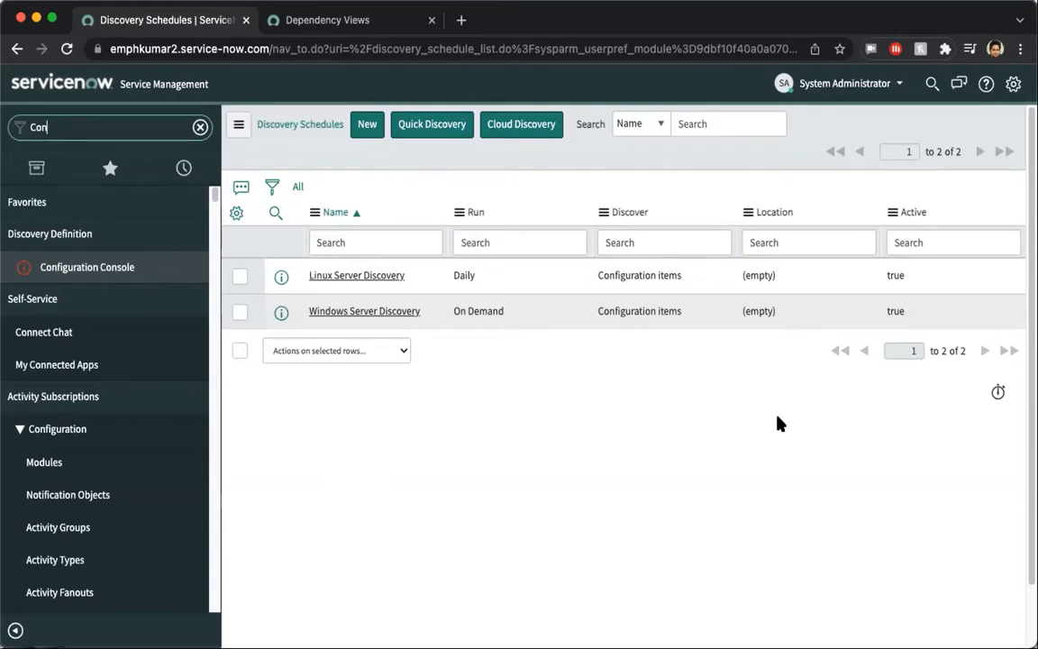
Step: Review the Unix File Based Discovery settings, expanding Folders To Scan (/tmp) and Common limits
left_click(75, 263)
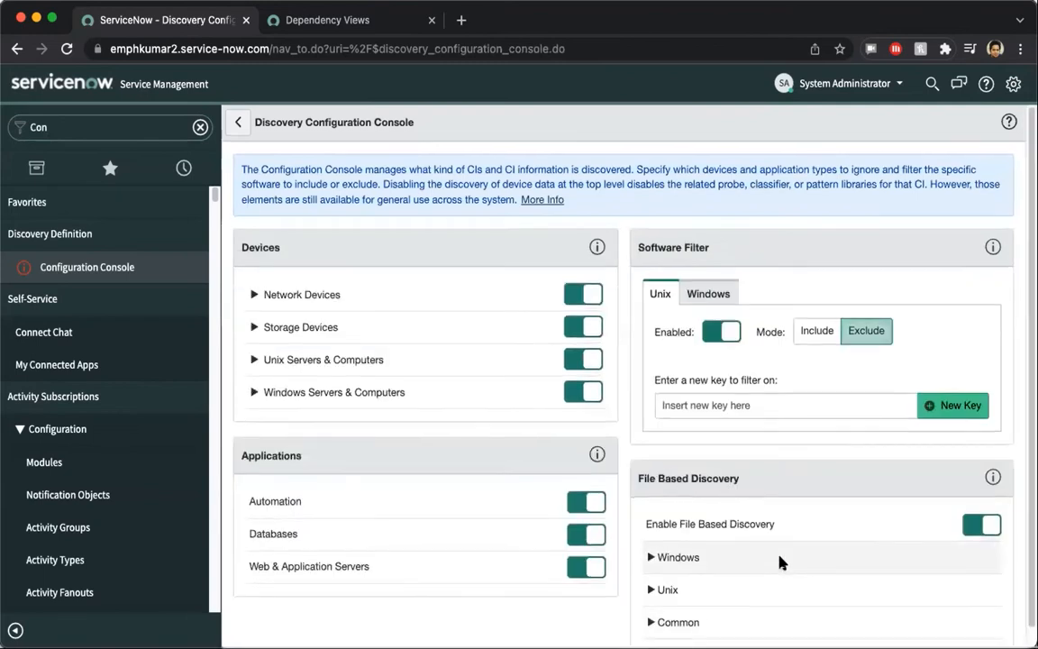
scroll(781, 557, "down", 1)
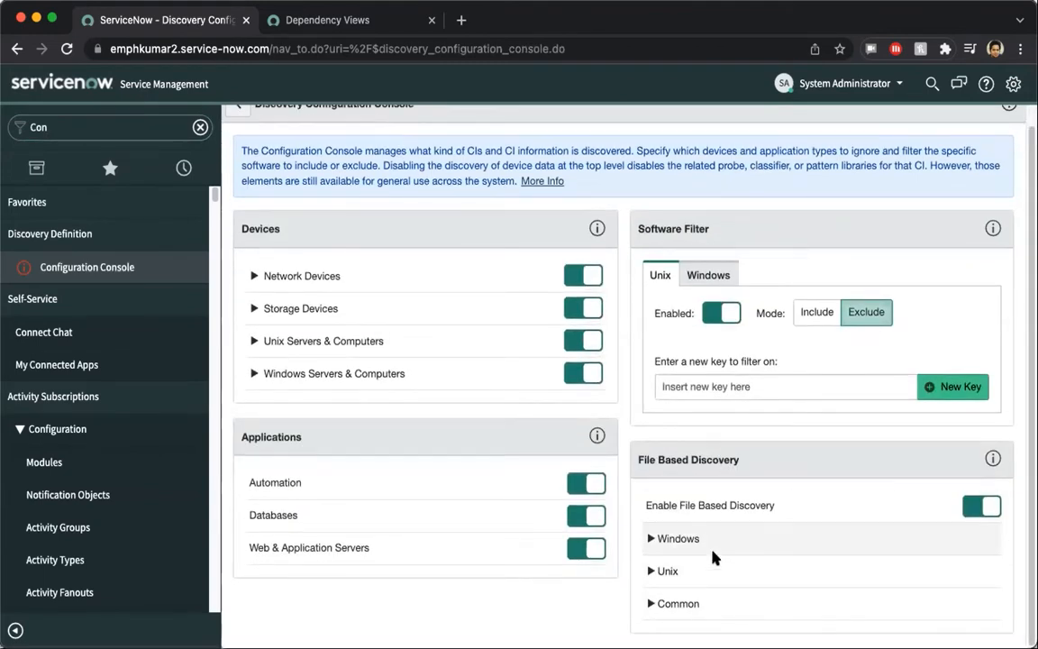
left_click(648, 570)
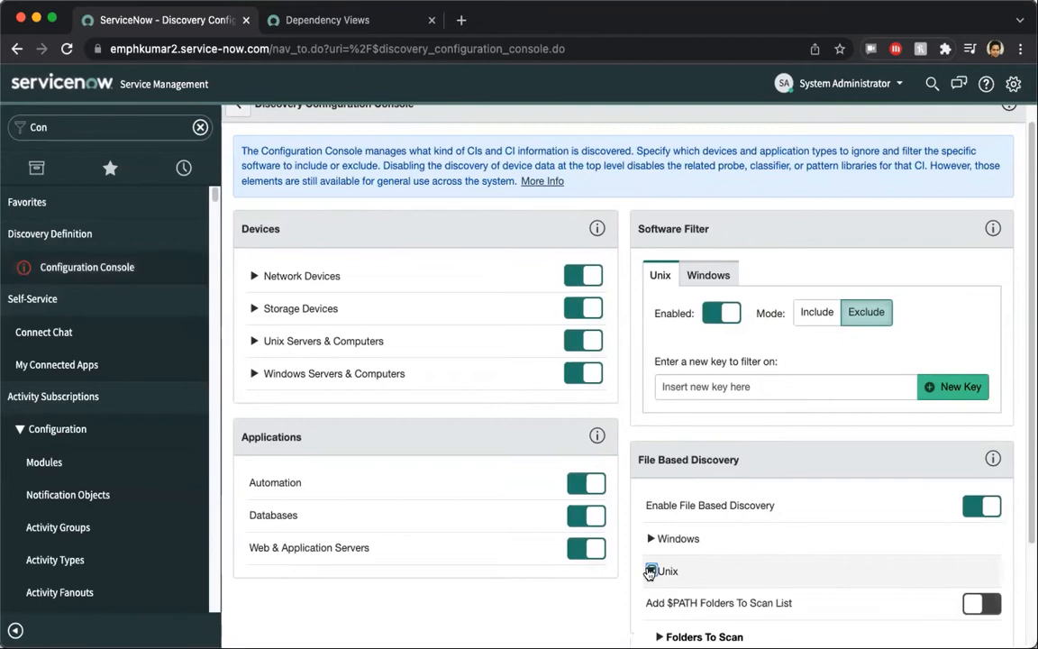
scroll(725, 492, "down", 3)
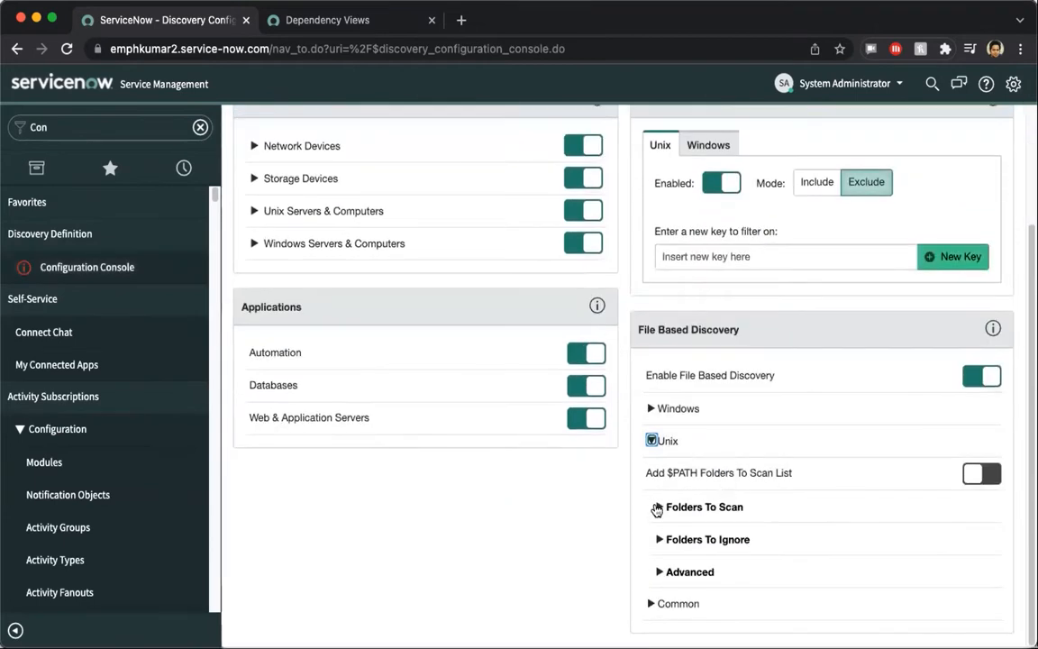
left_click(659, 506)
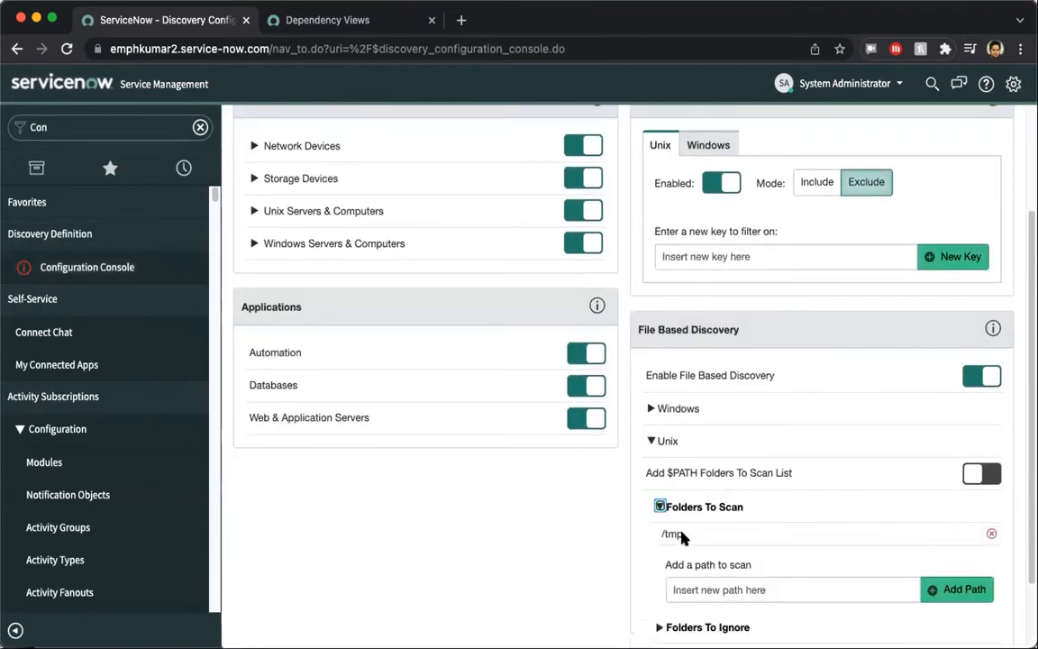
scroll(722, 578, "down", 2)
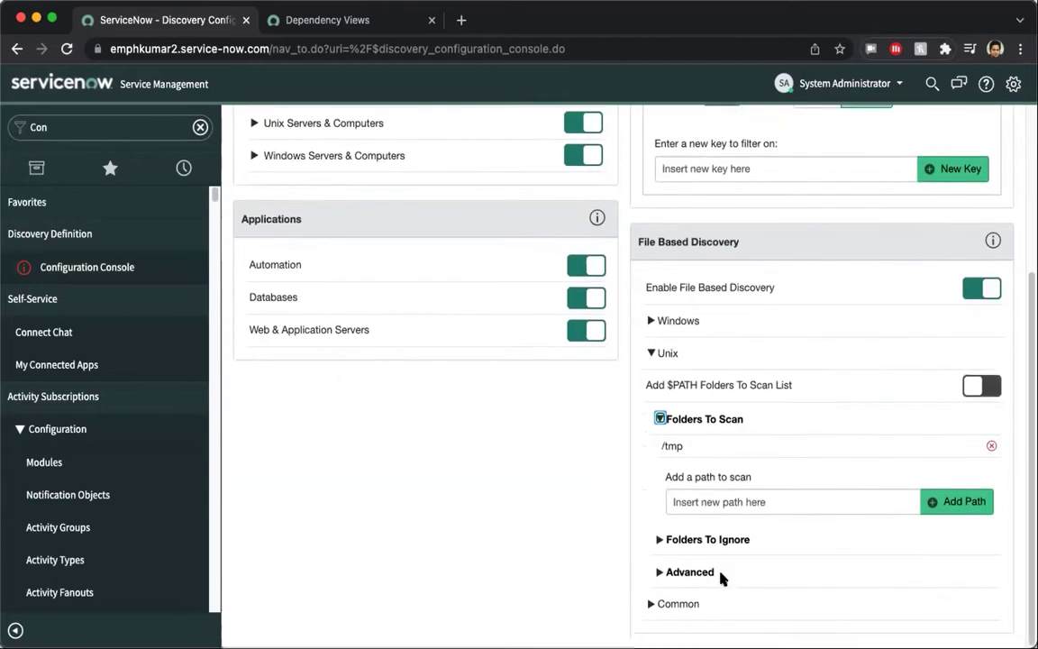
left_click(651, 604)
scroll(755, 556, "down", 2)
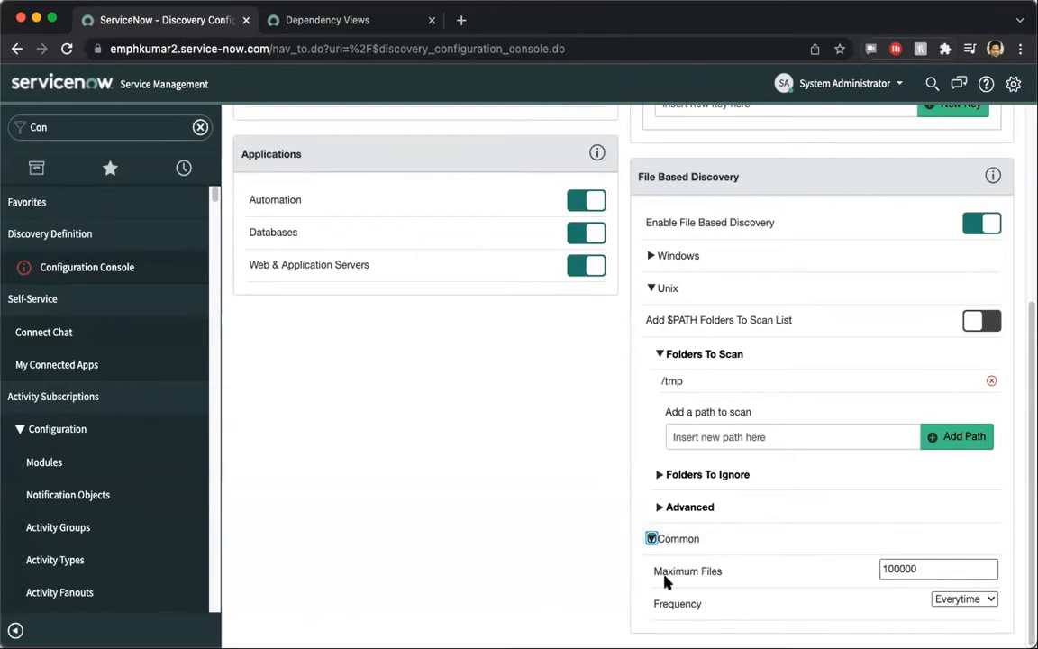
scroll(732, 524, "up", 5)
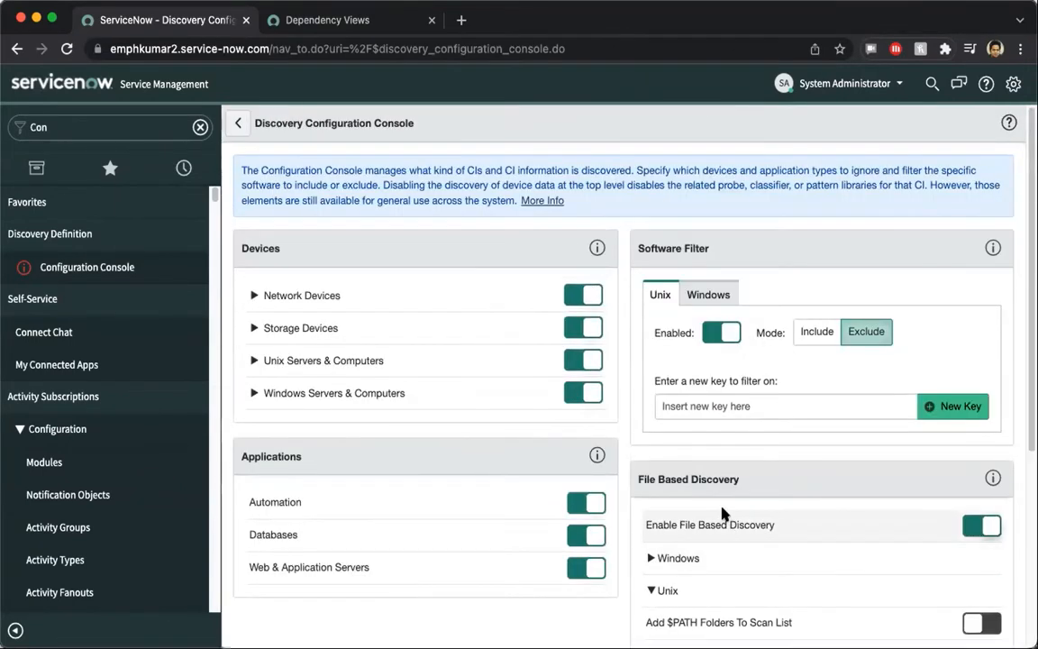
Step: Clear the navigator filter and launch a Quick Discovery of 172.31.26.14 from Discovery Schedules
double_click(38, 127)
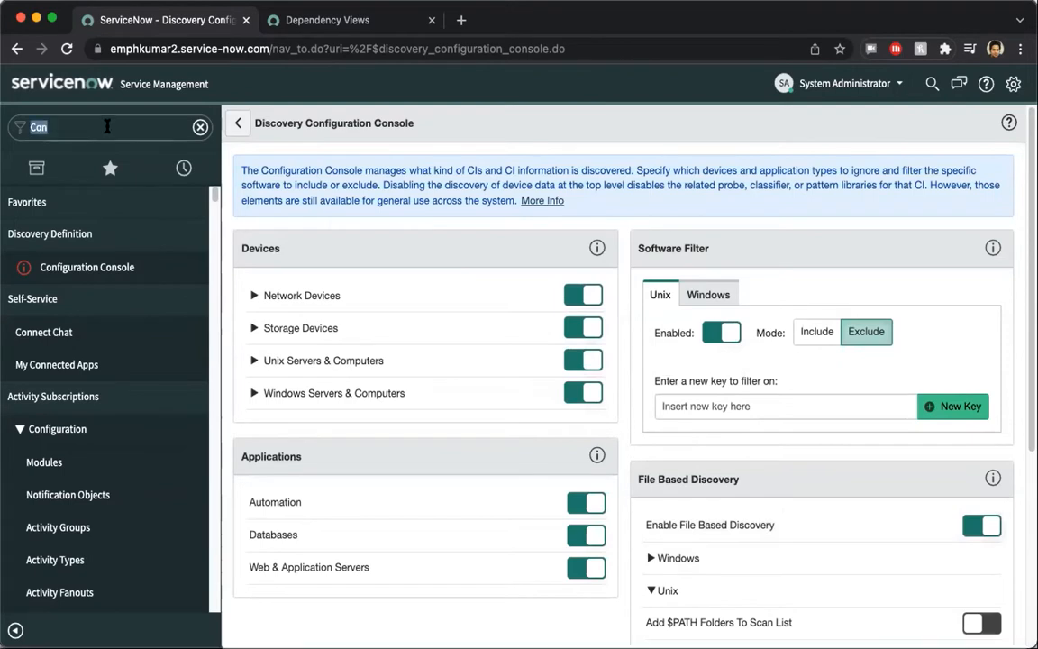
key("BackSpace")
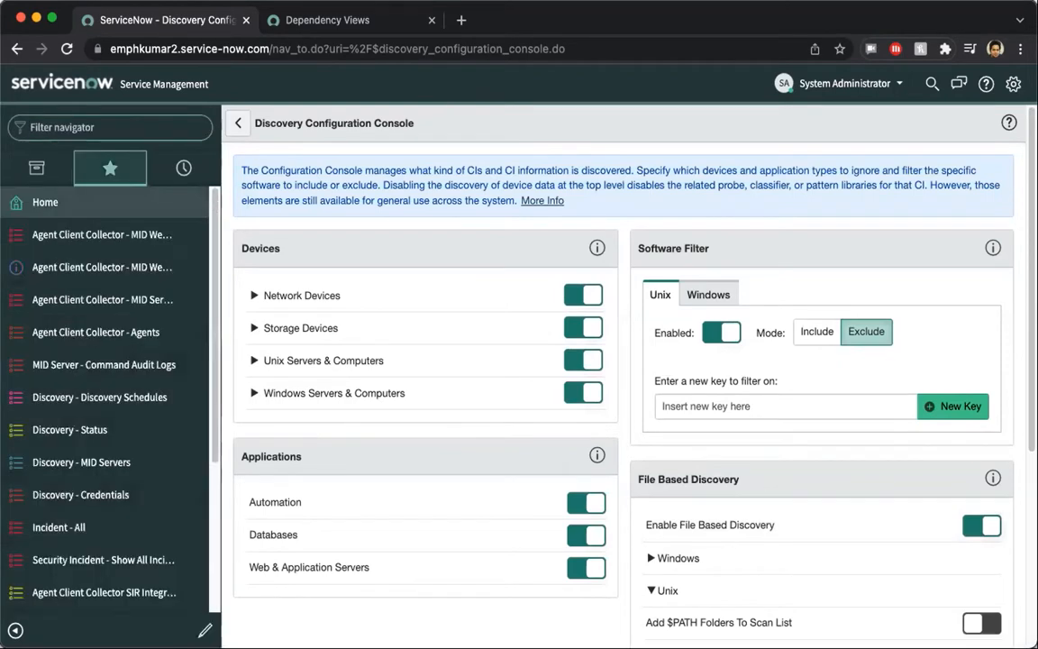
left_click(104, 391)
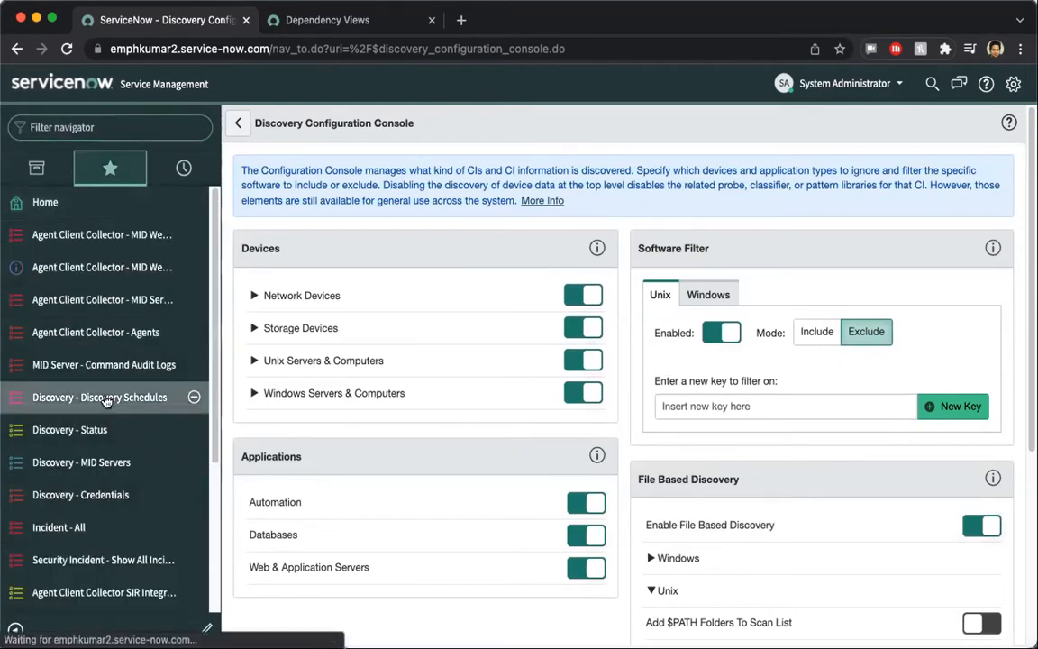
left_click(453, 126)
type("172.31.26.14")
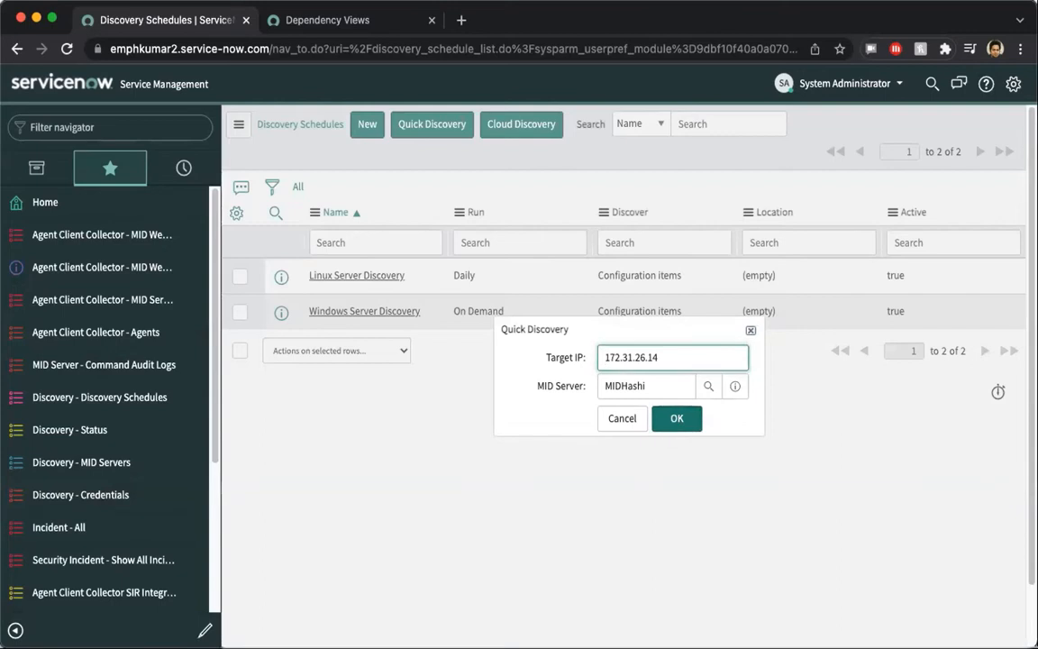
left_click(674, 419)
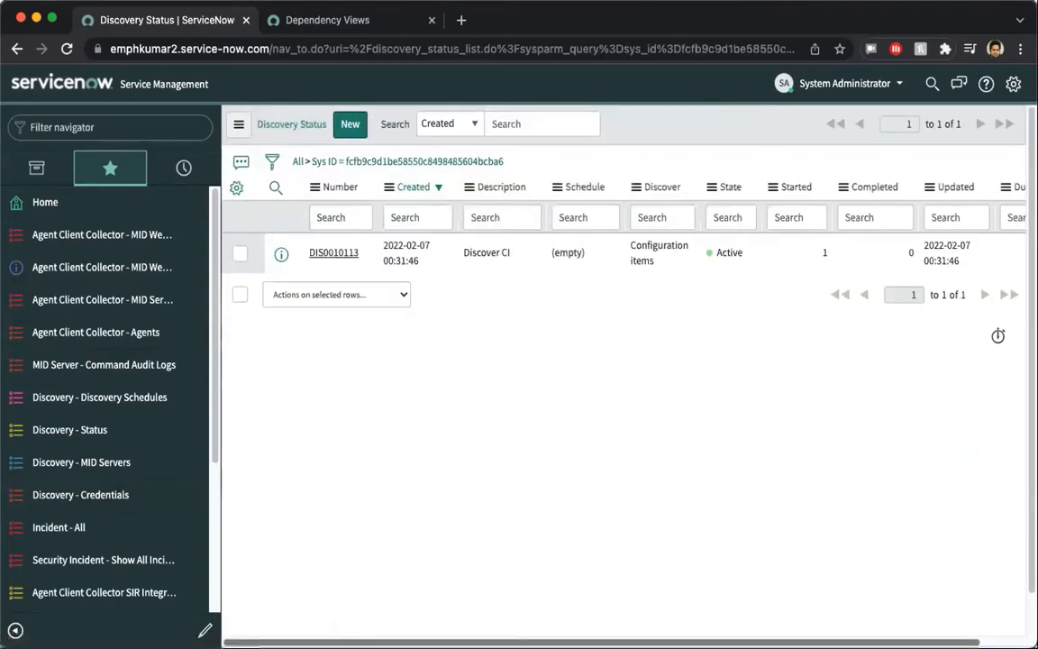
Step: Follow discovery DIS0010113, refreshing its status until it shows Completed
left_click(350, 254)
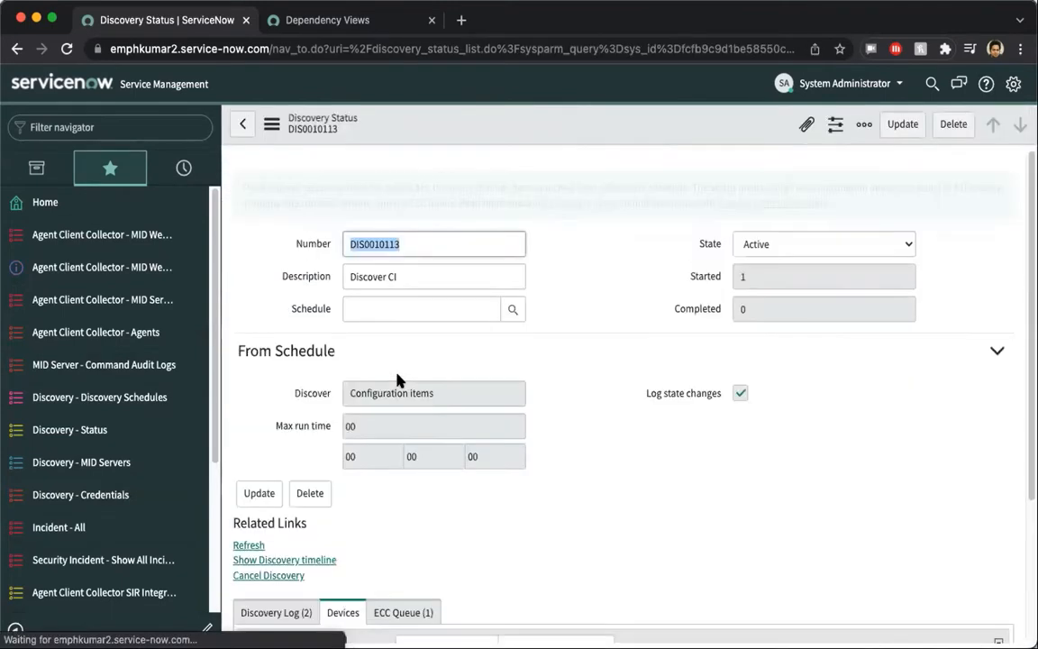
left_click(250, 547)
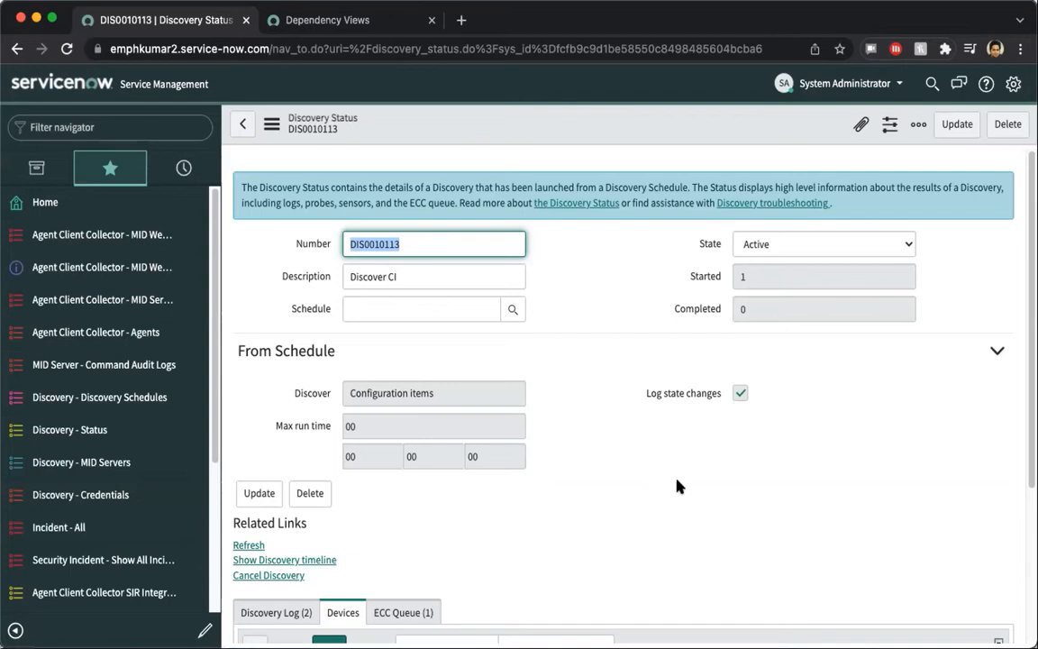
left_click(250, 545)
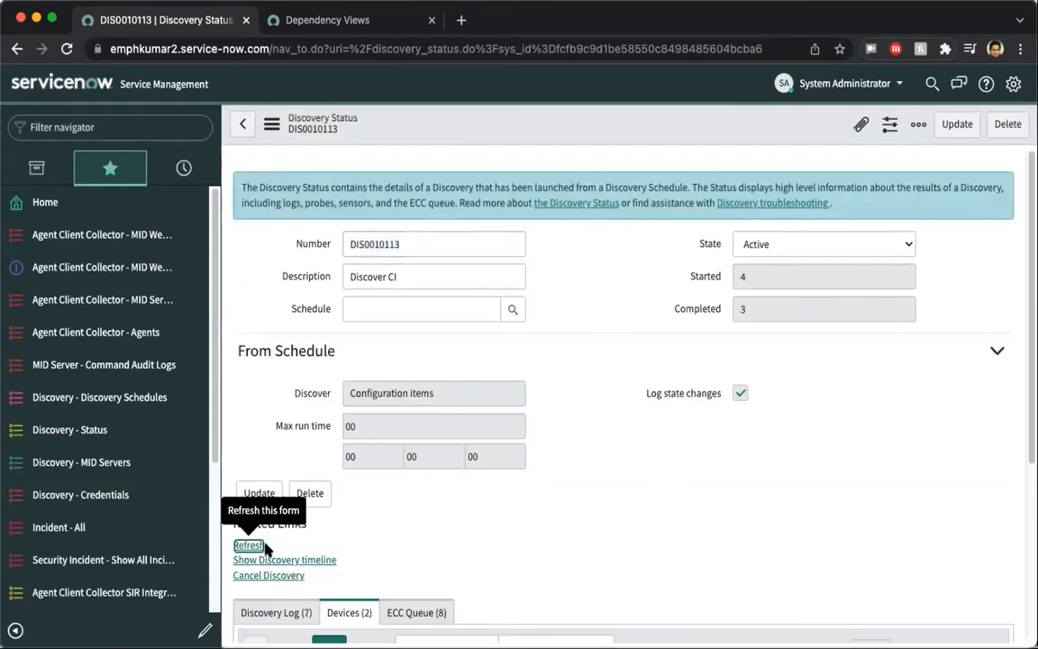
left_click(250, 546)
left_click(249, 545)
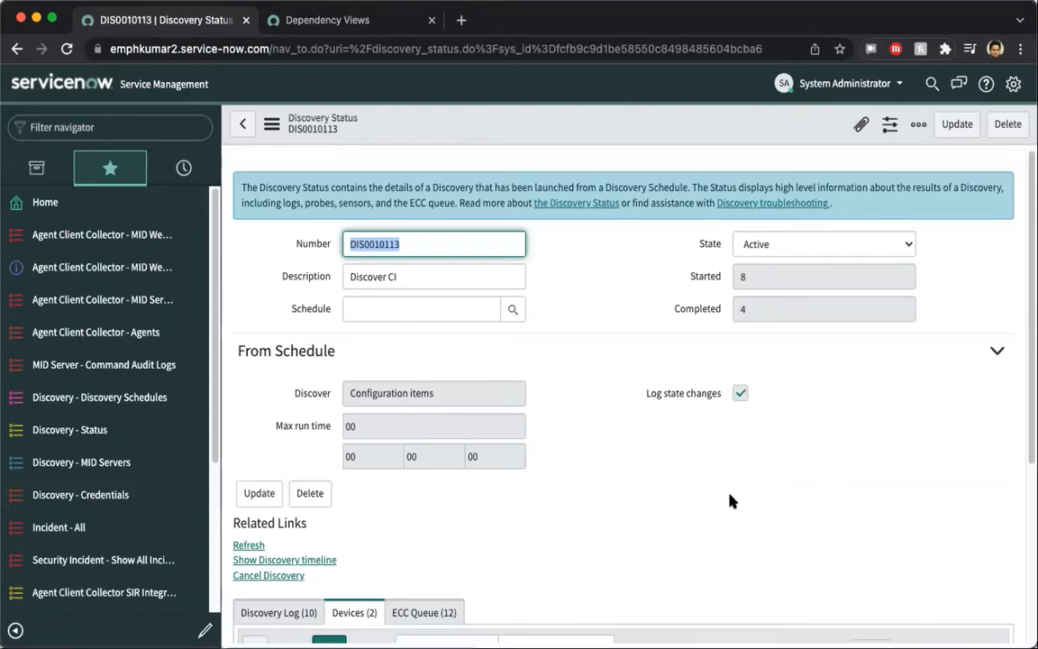
left_click(248, 545)
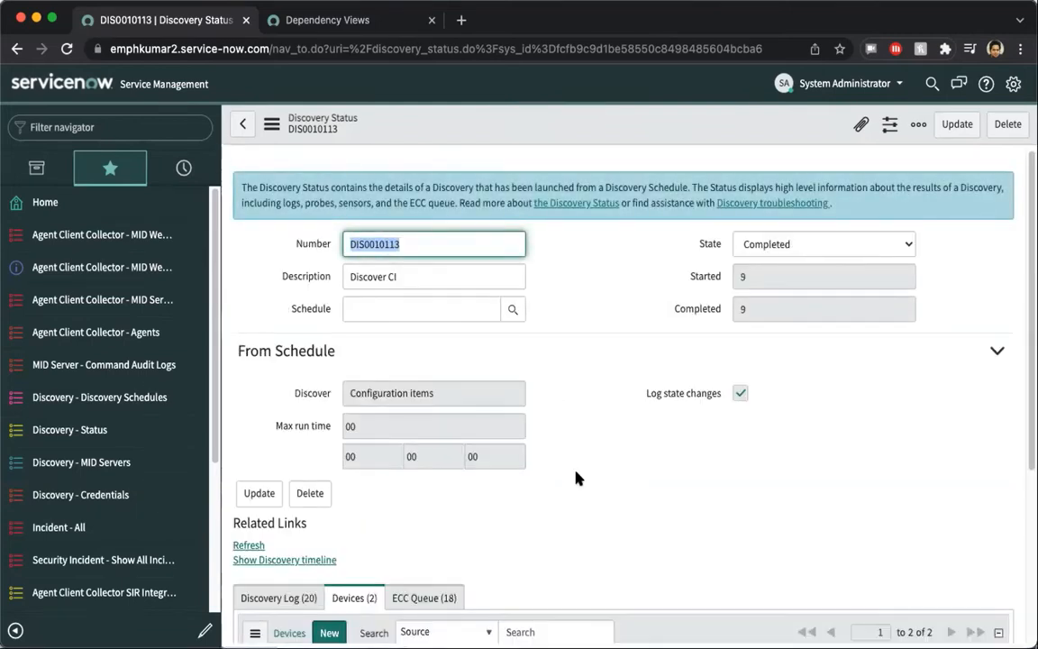
scroll(584, 523, "down", 3)
scroll(582, 547, "down", 3)
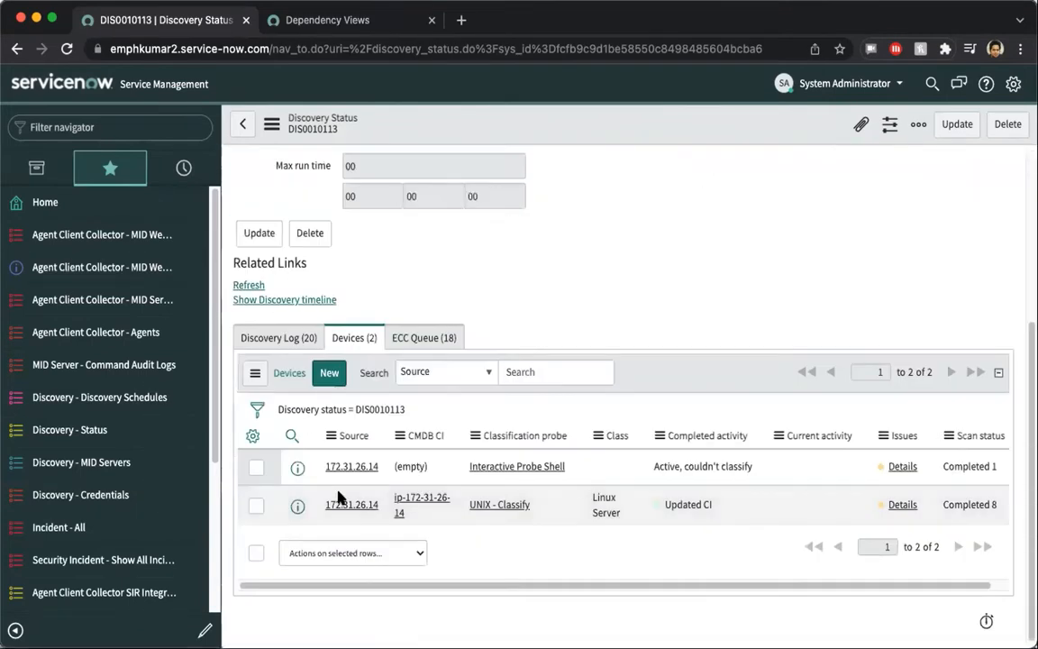
Step: Open the discovered Linux server CI ip-172-31-26-14 from the Devices tab
left_click(408, 503)
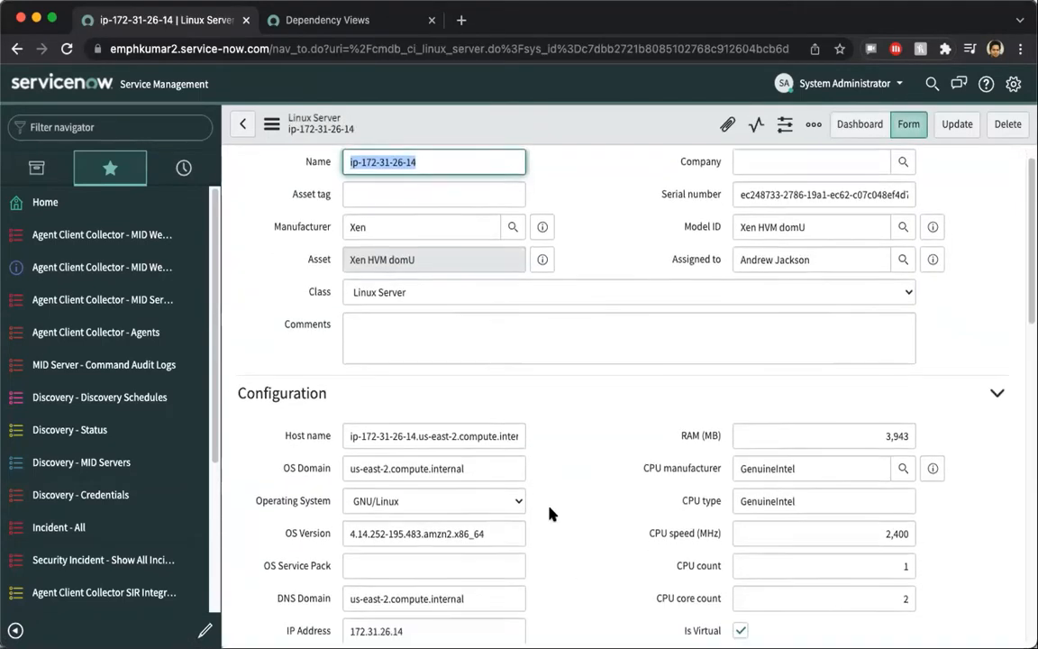
scroll(538, 504, "down", 5)
scroll(553, 533, "down", 5)
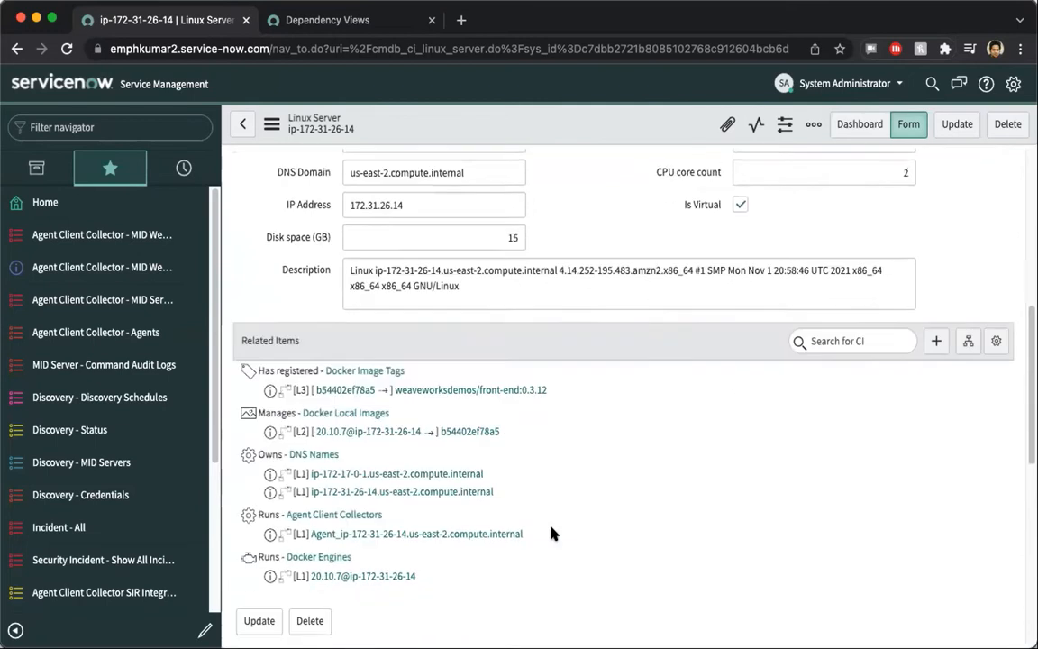
scroll(549, 532, "down", 2)
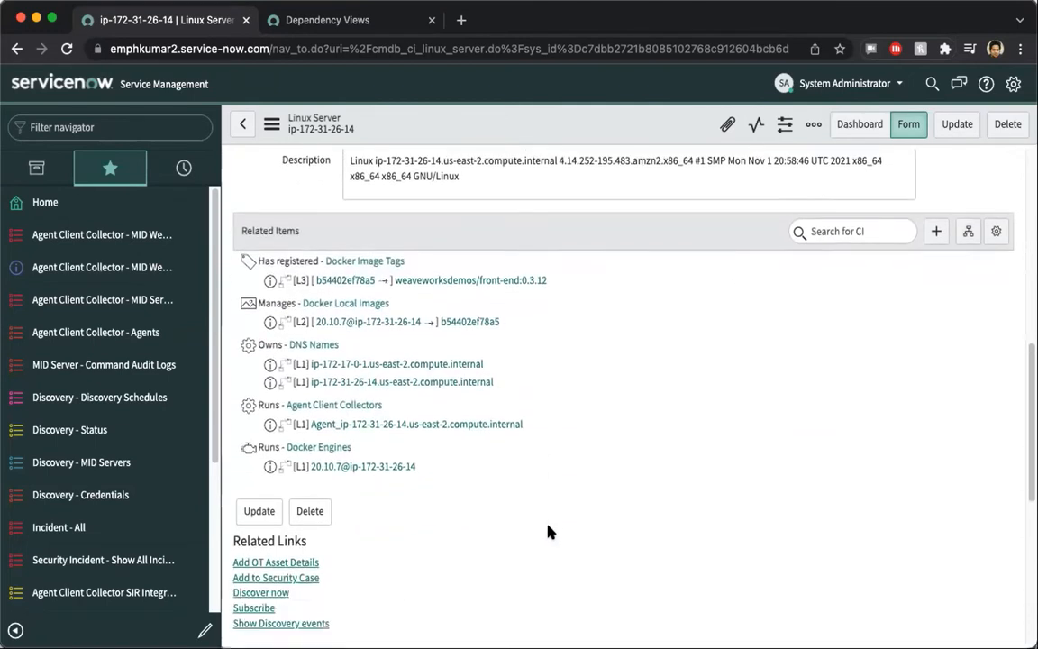
scroll(550, 532, "down", 7)
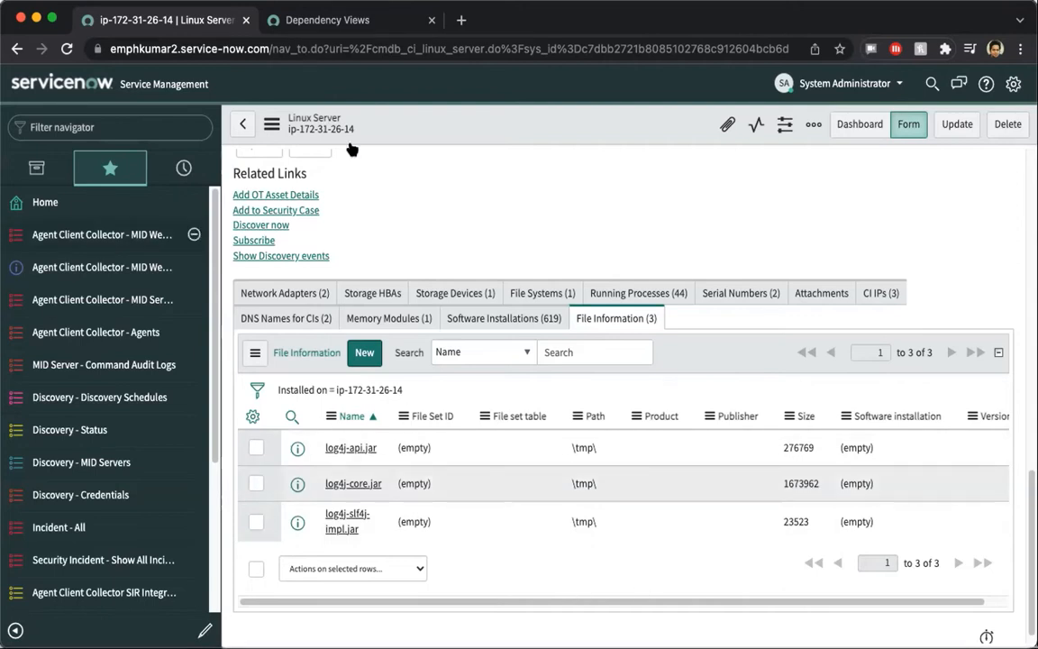
Step: Filter the server's running processes to parameters containing log4j
left_click(651, 298)
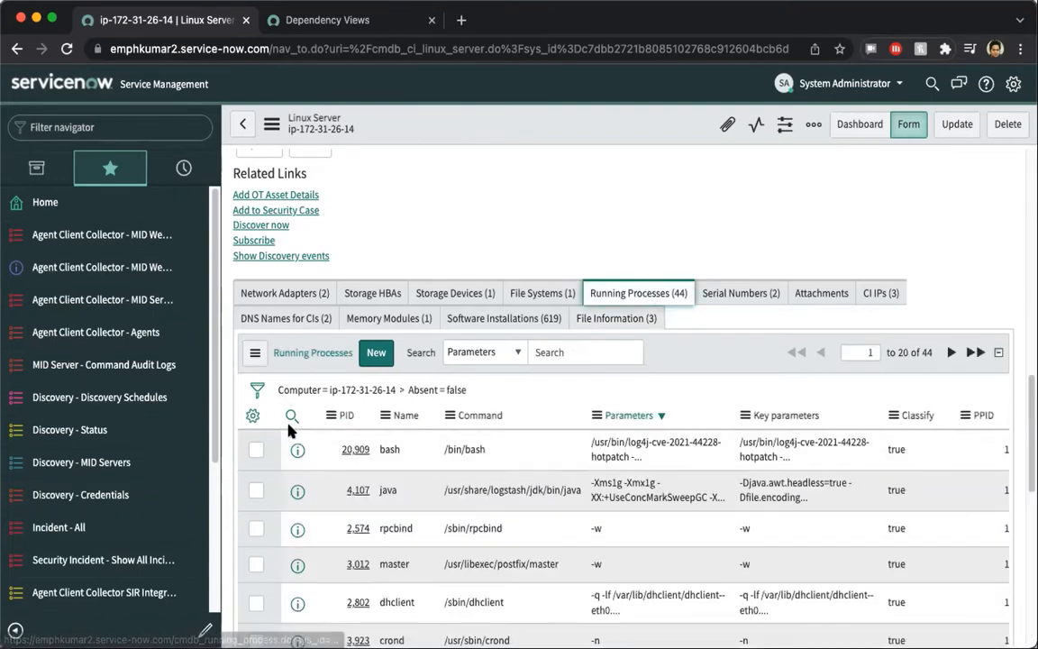
left_click(253, 416)
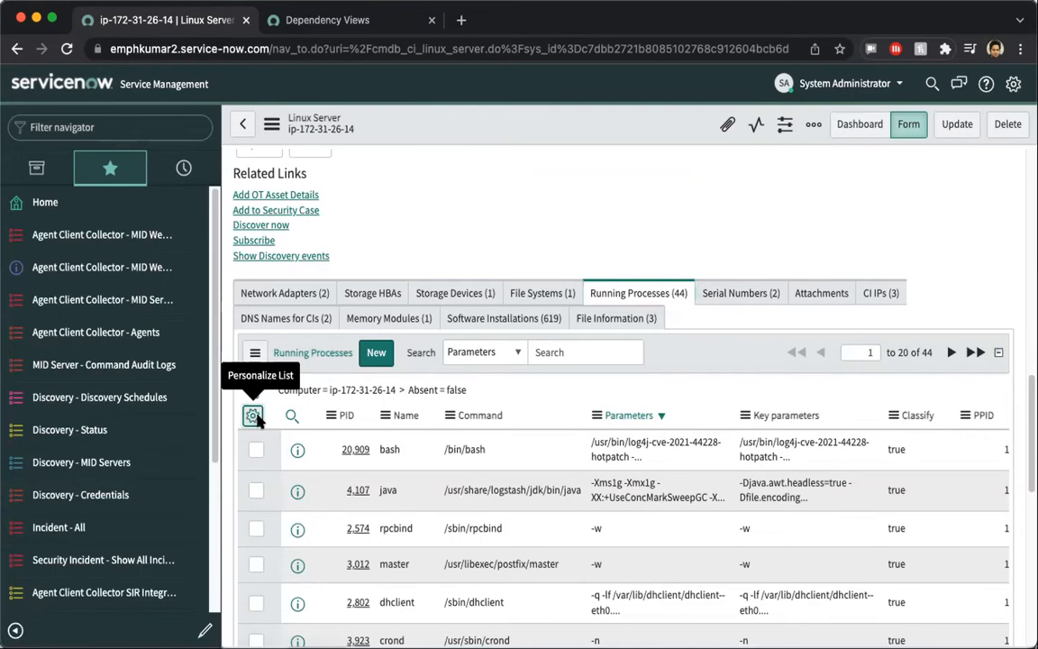
left_click(755, 543)
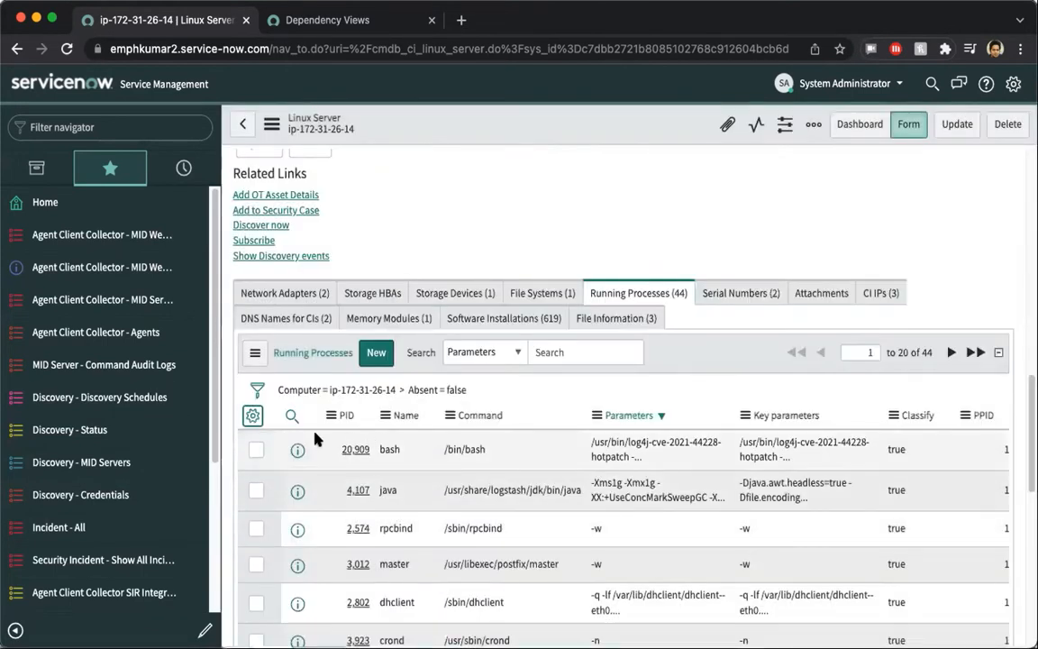
left_click(292, 415)
left_click(655, 443)
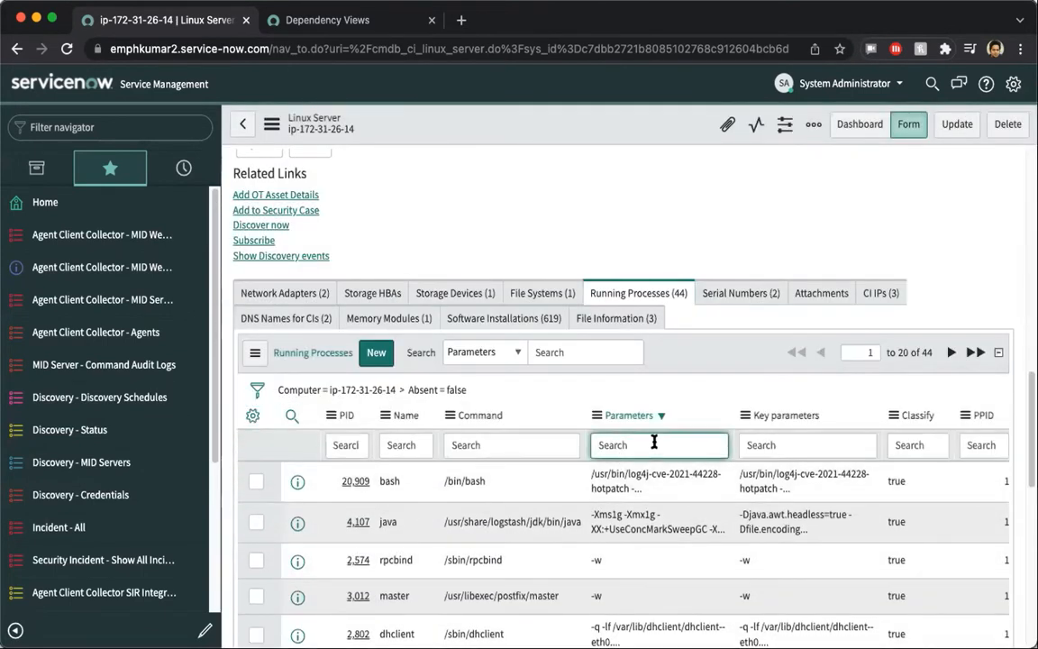
type("log4j")
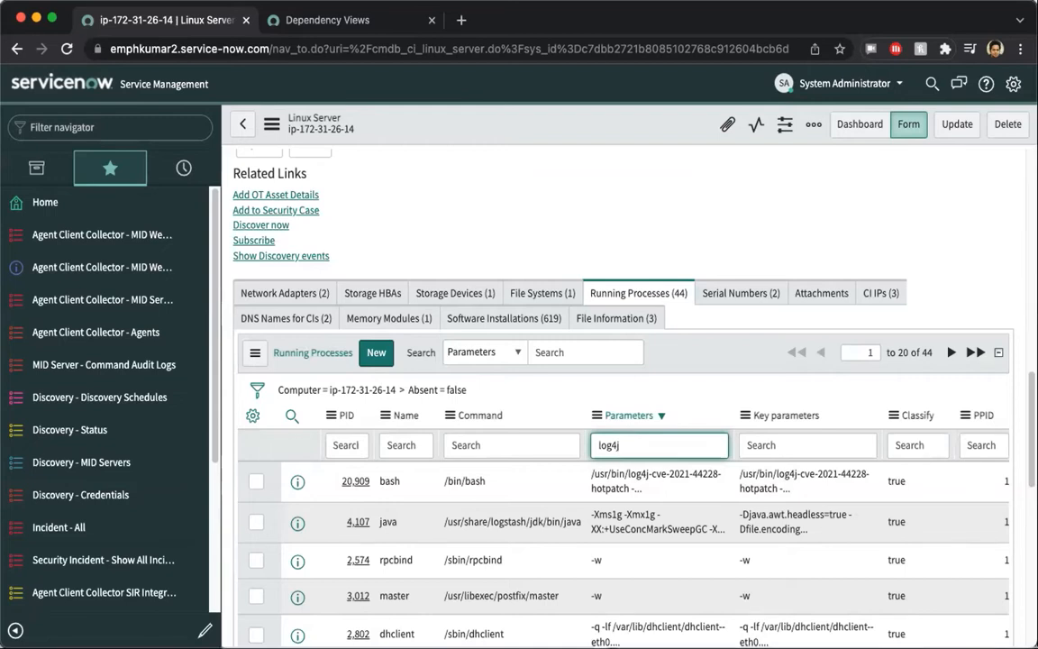
key("Return")
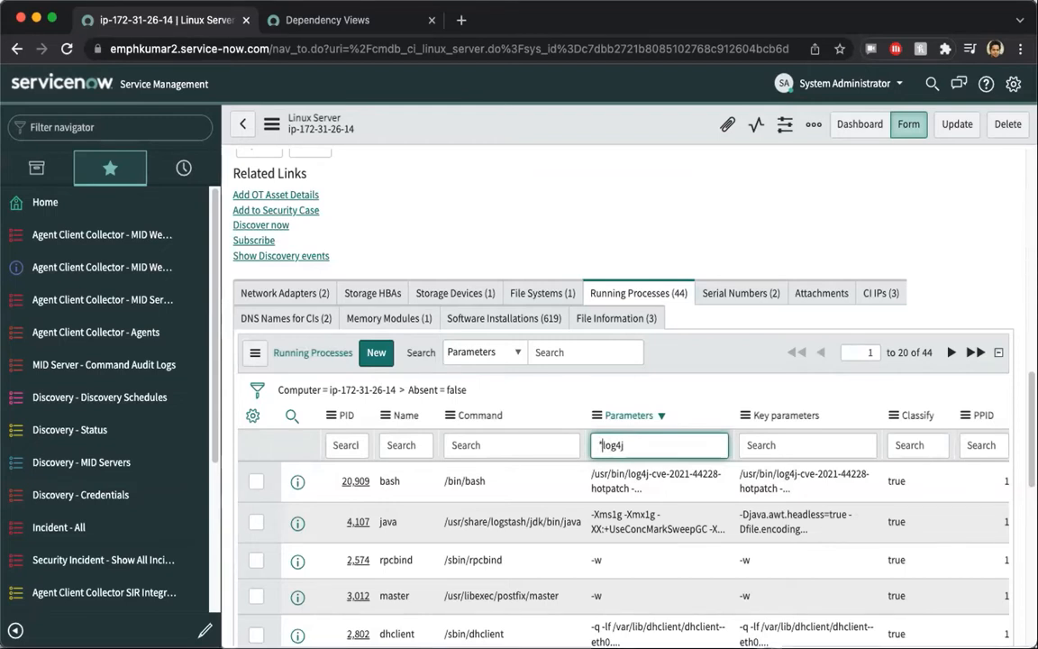
type("*")
key("Return")
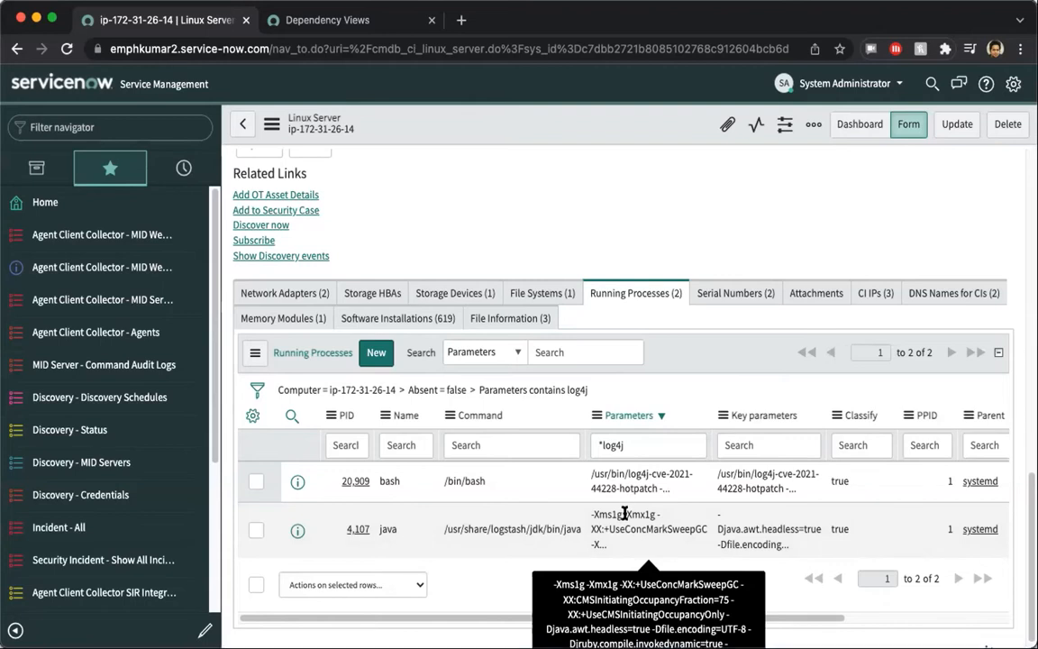
Step: Inspect the java process's full command path without changing it, then start a navigator filter
left_click(509, 531)
double_click(509, 532)
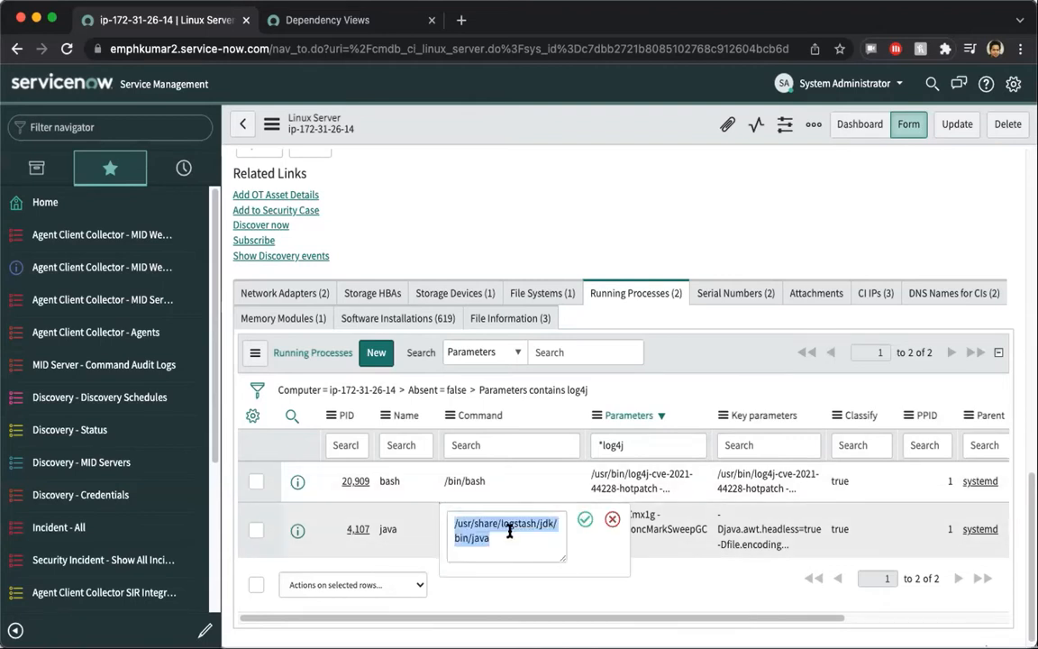
left_click(613, 520)
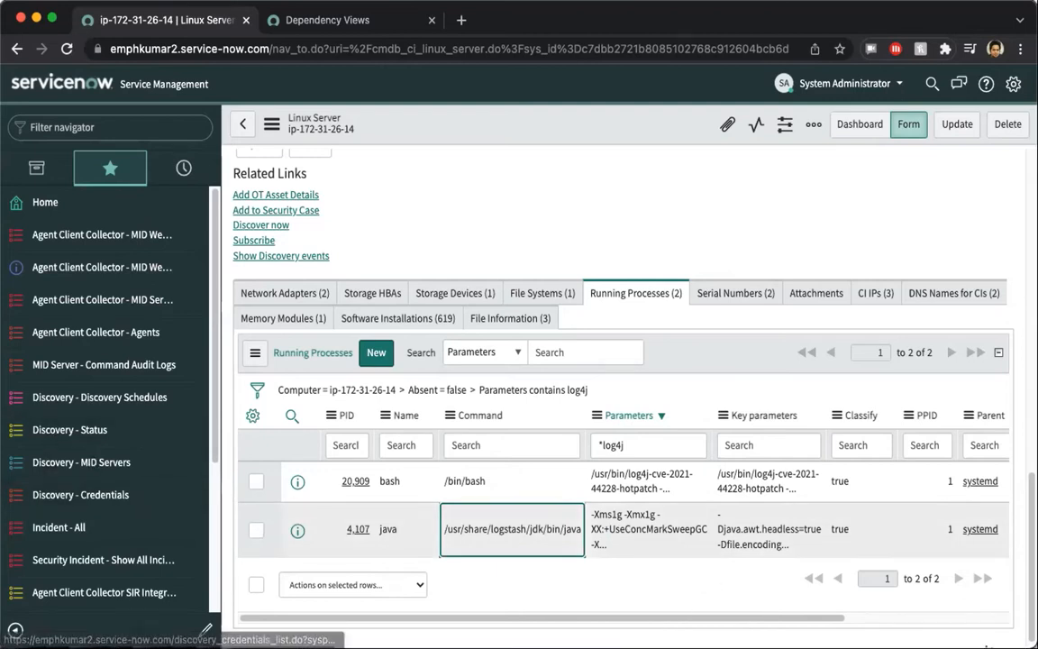
left_click(98, 129)
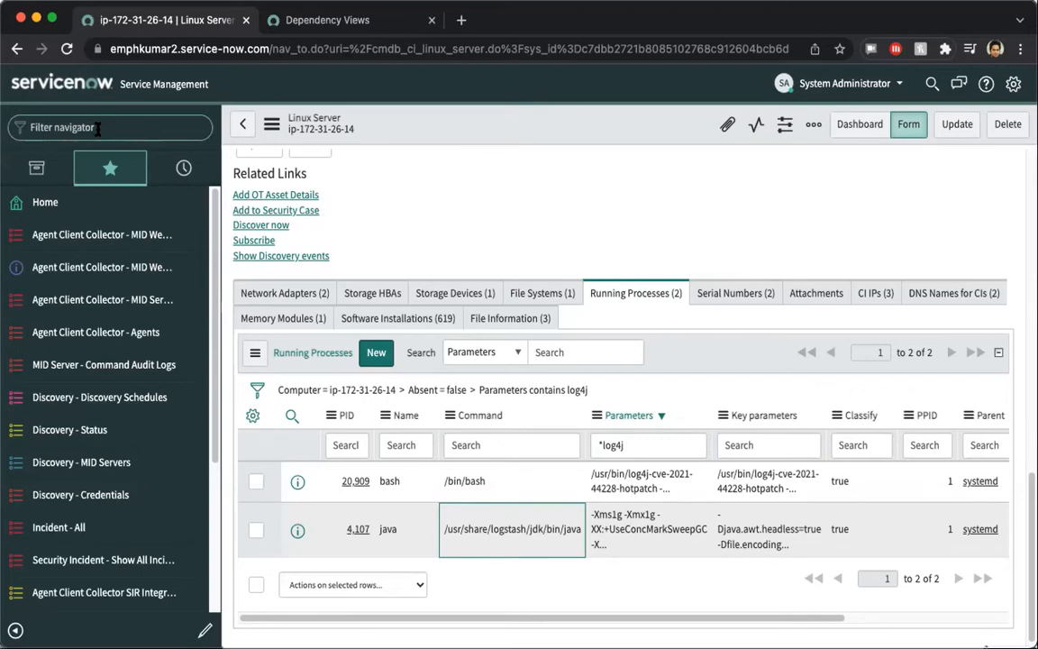
type("Run")
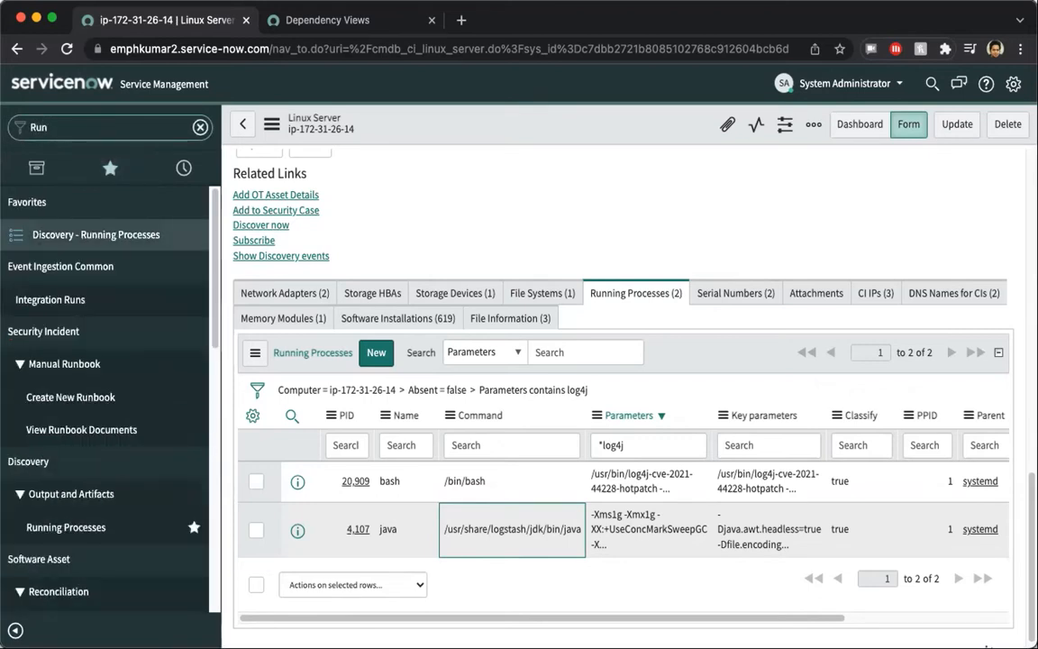
Step: Filter Discovery - Running Processes across all computers to parameters matching *log4j
left_click(42, 236)
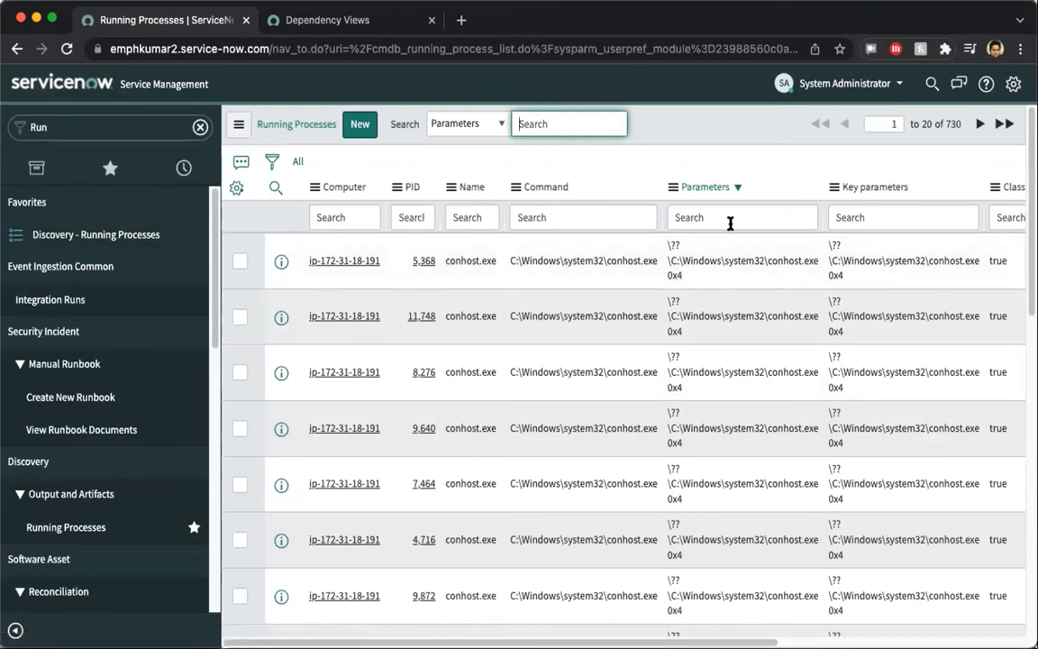
left_click(730, 221)
type("*lo")
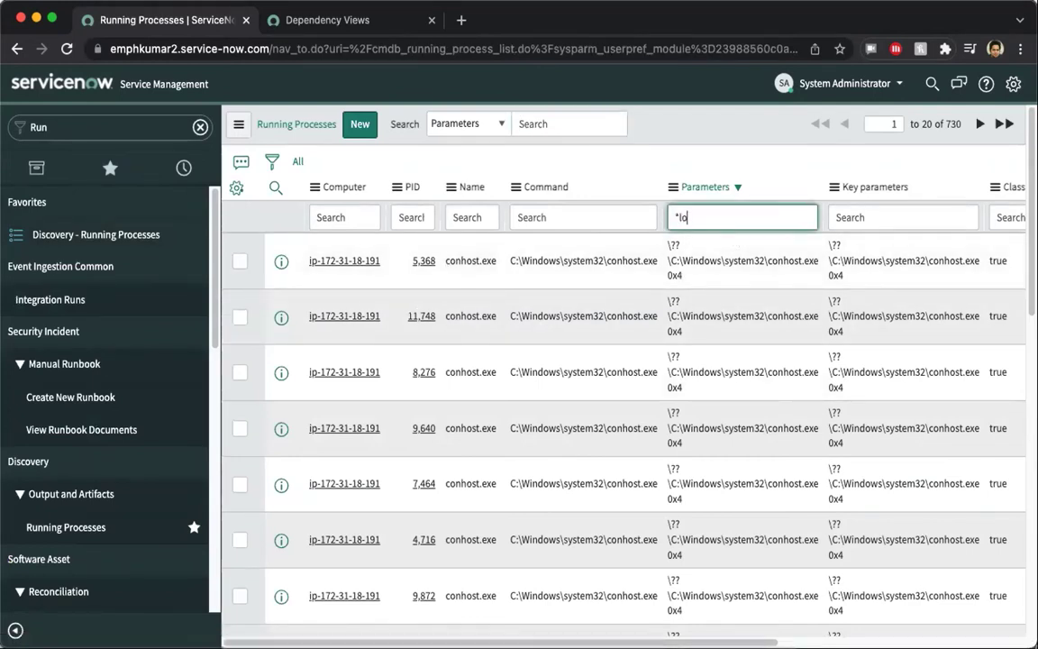
type("gin")
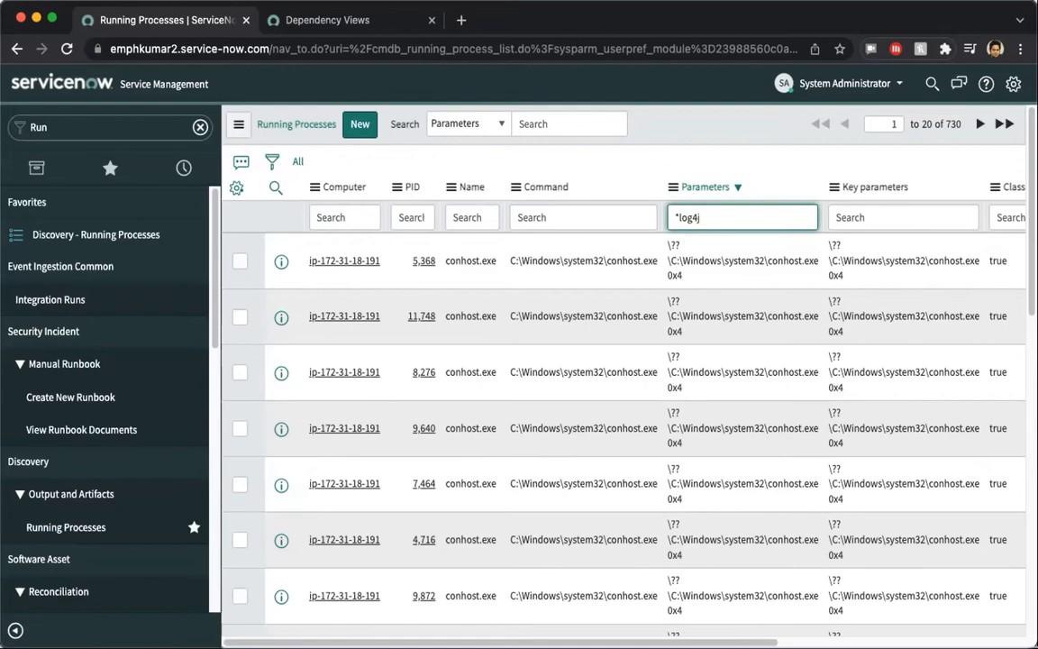
key("Return")
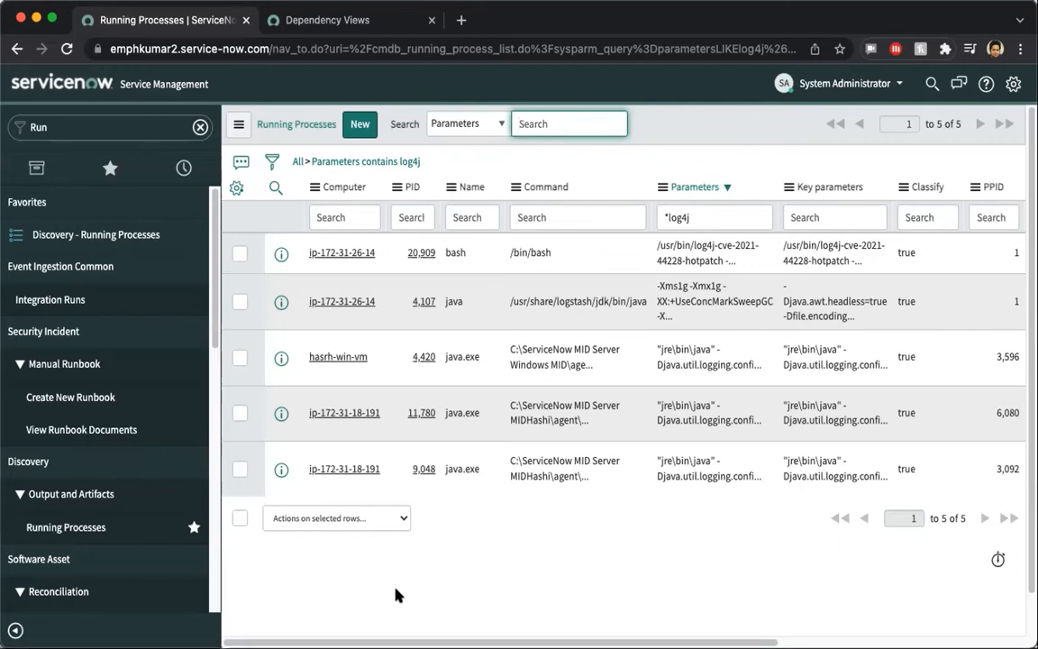
Step: Filter the navigator for SIR and browse the ACC Integration Commands and OSQueries lists
left_click(85, 127)
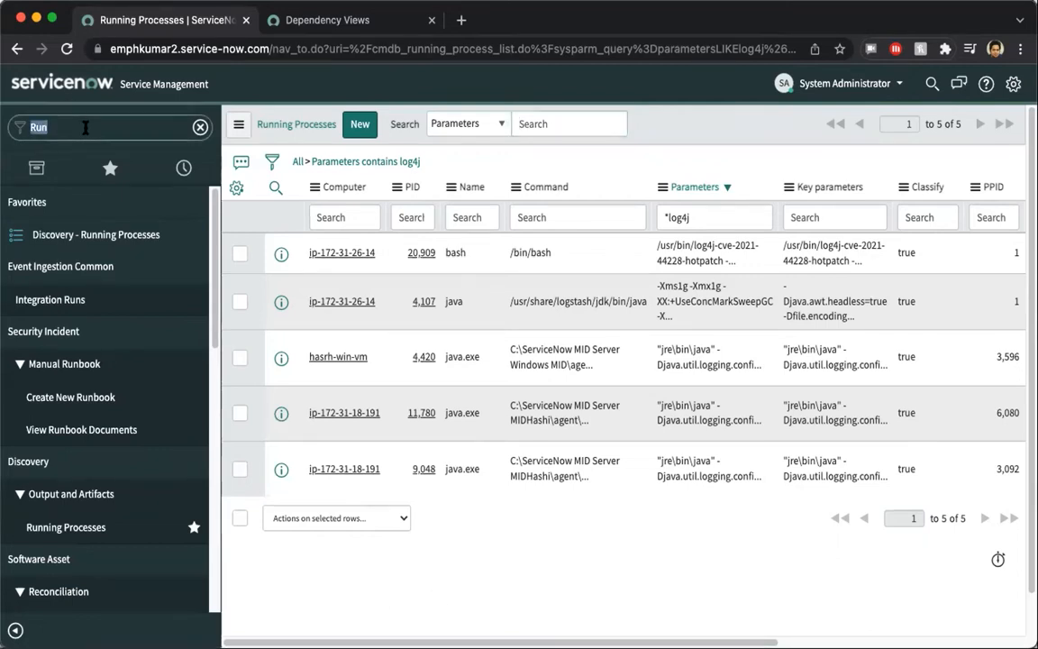
key("BackSpace")
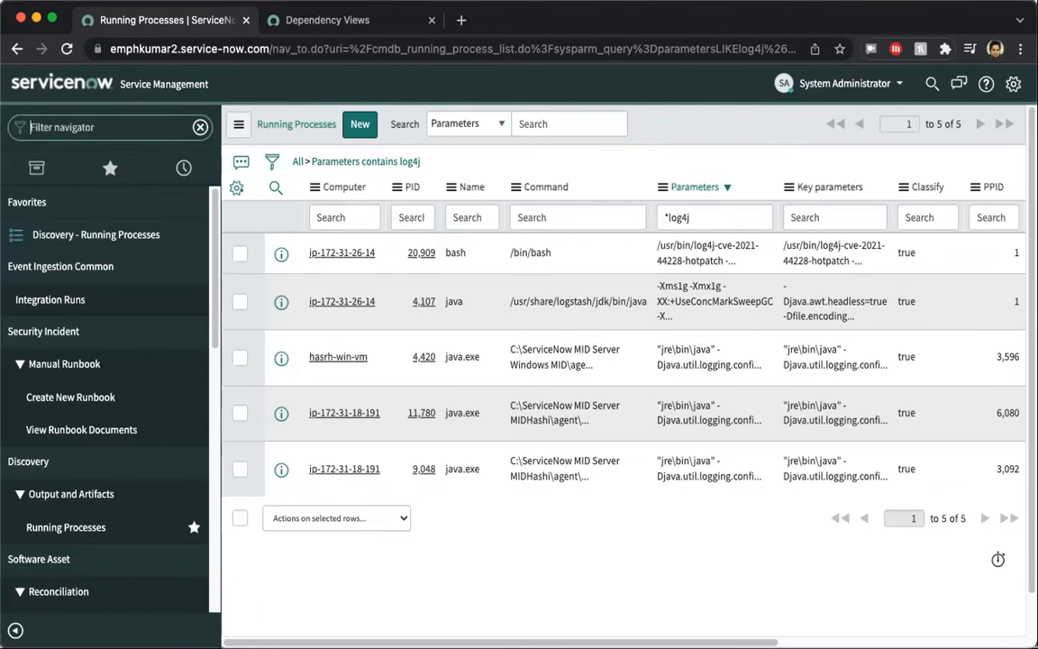
type("SIR")
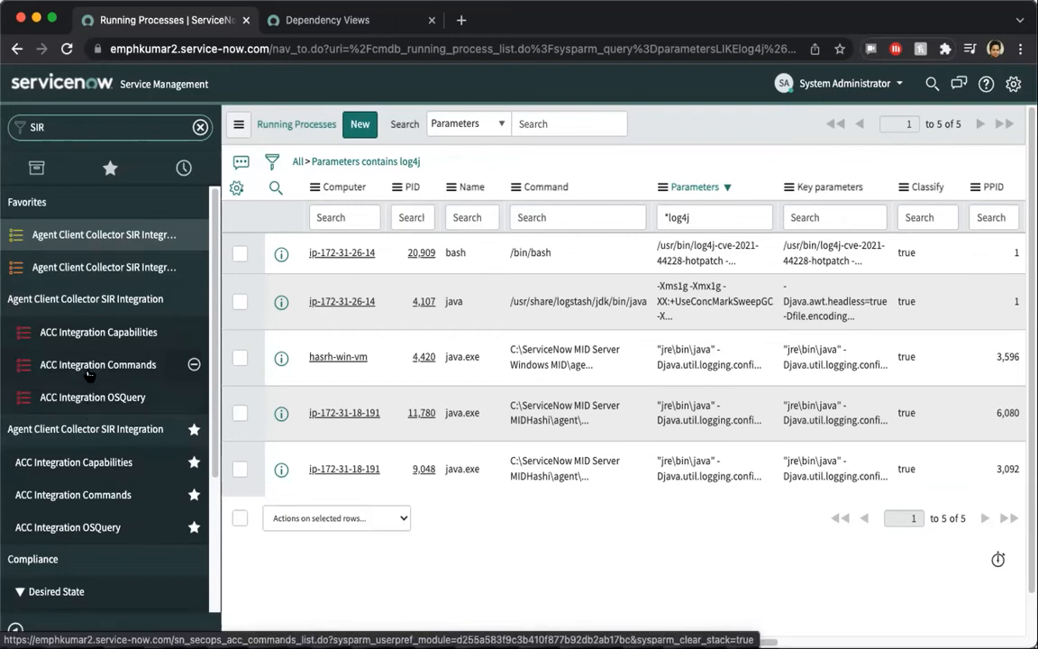
left_click(88, 369)
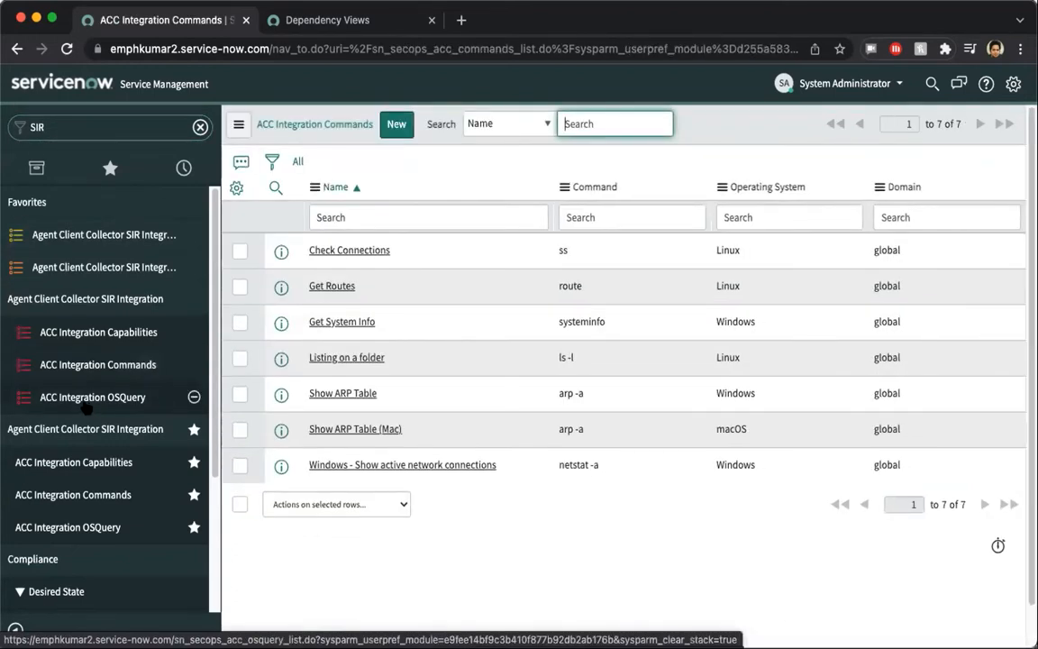
left_click(87, 405)
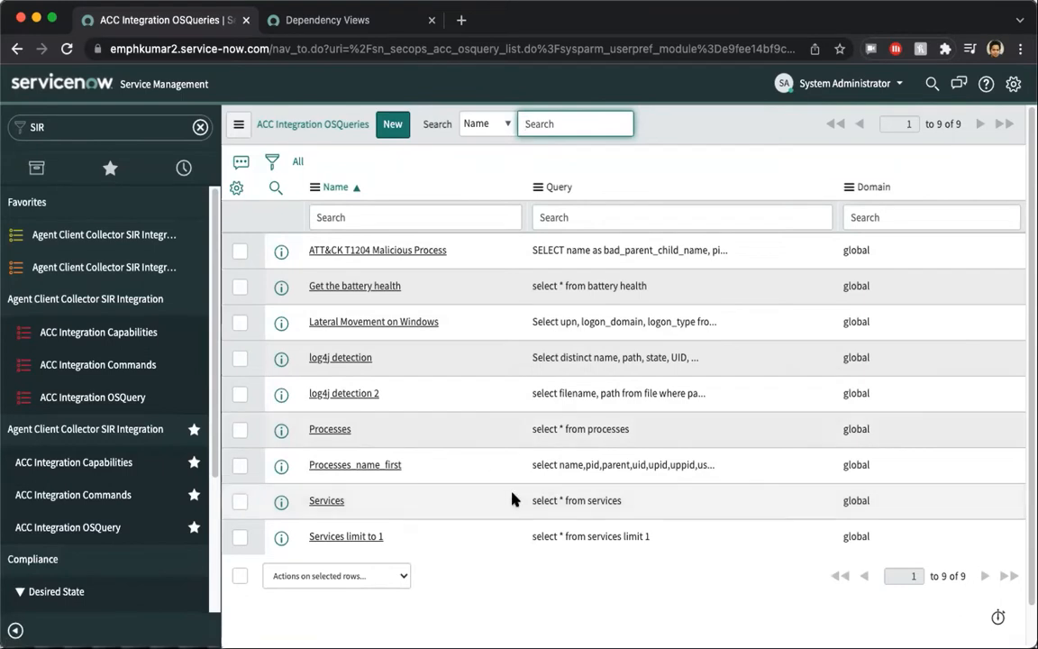
left_click(136, 364)
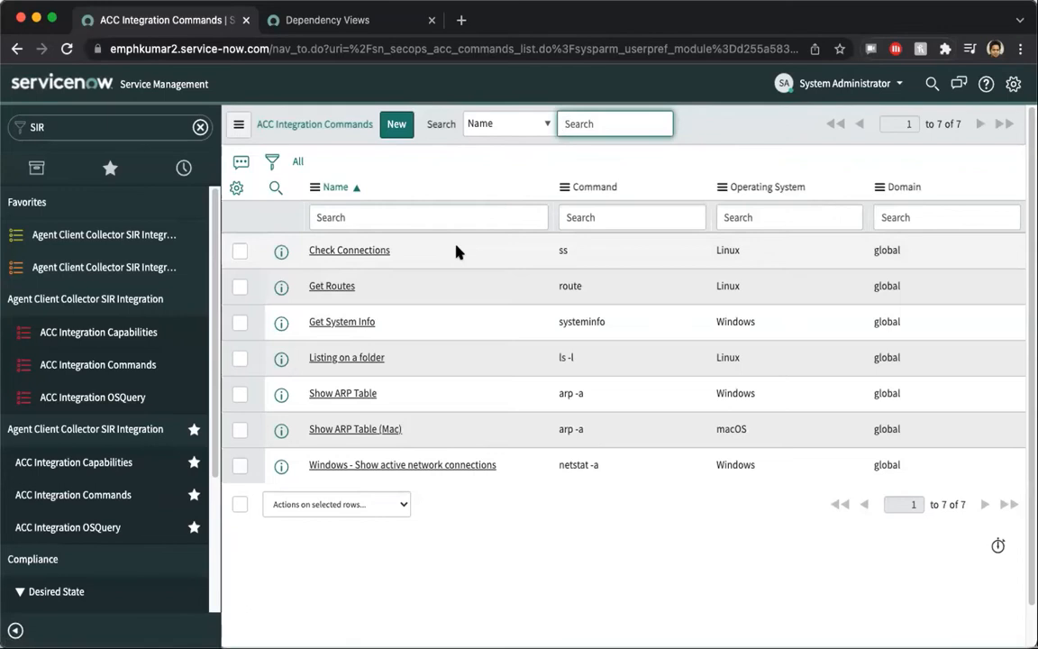
left_click(93, 127)
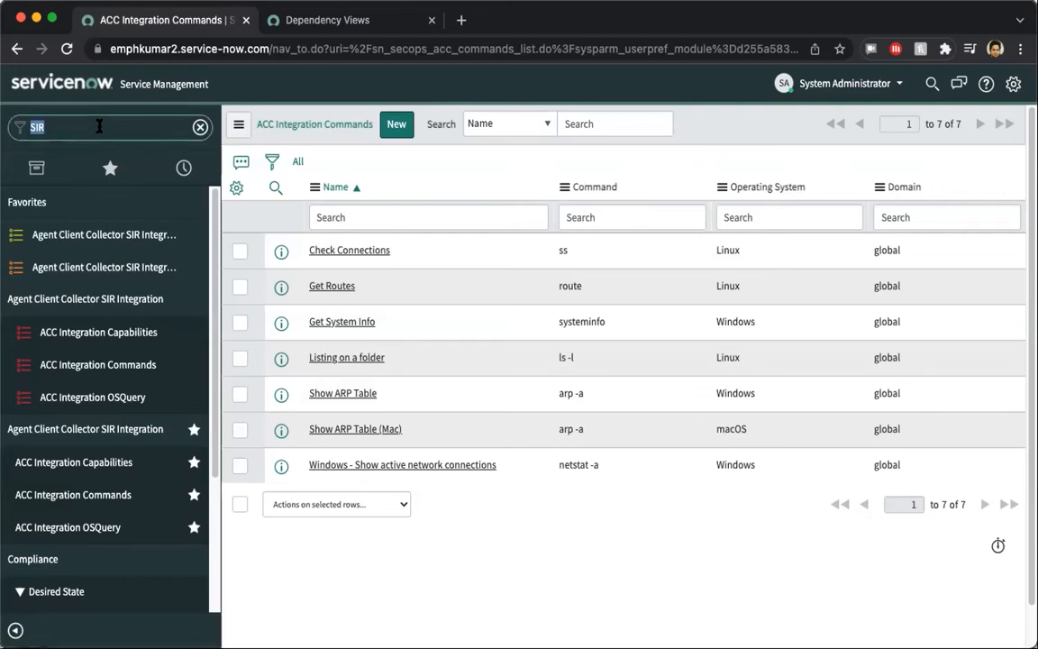
Step: Review the log4j detection OSQuery record and return to the nine-query OSQueries list
left_click(106, 406)
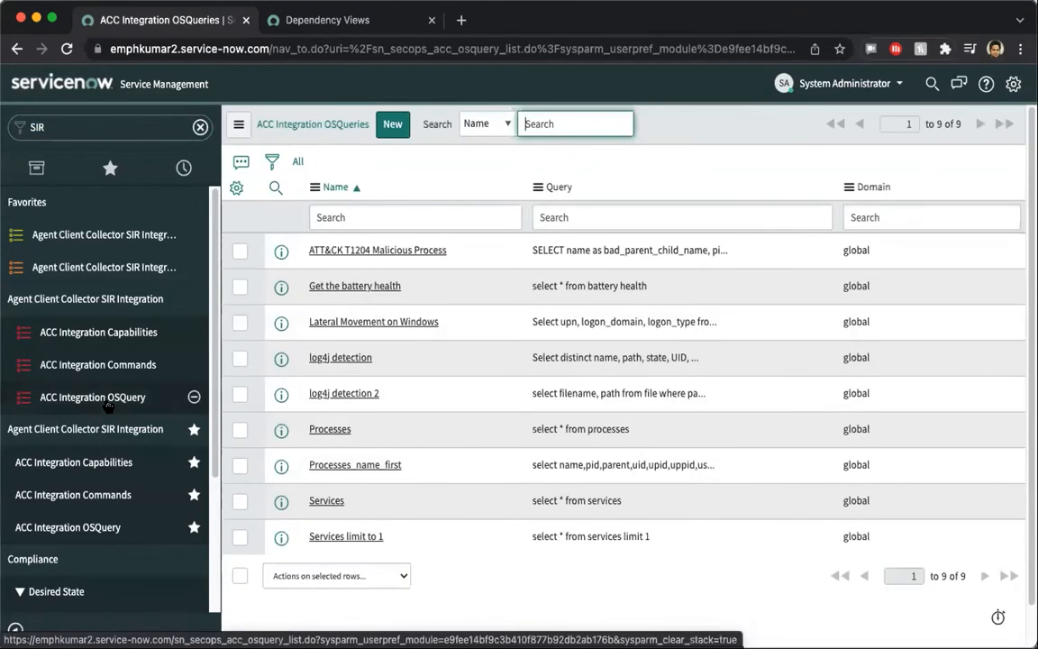
left_click(341, 358)
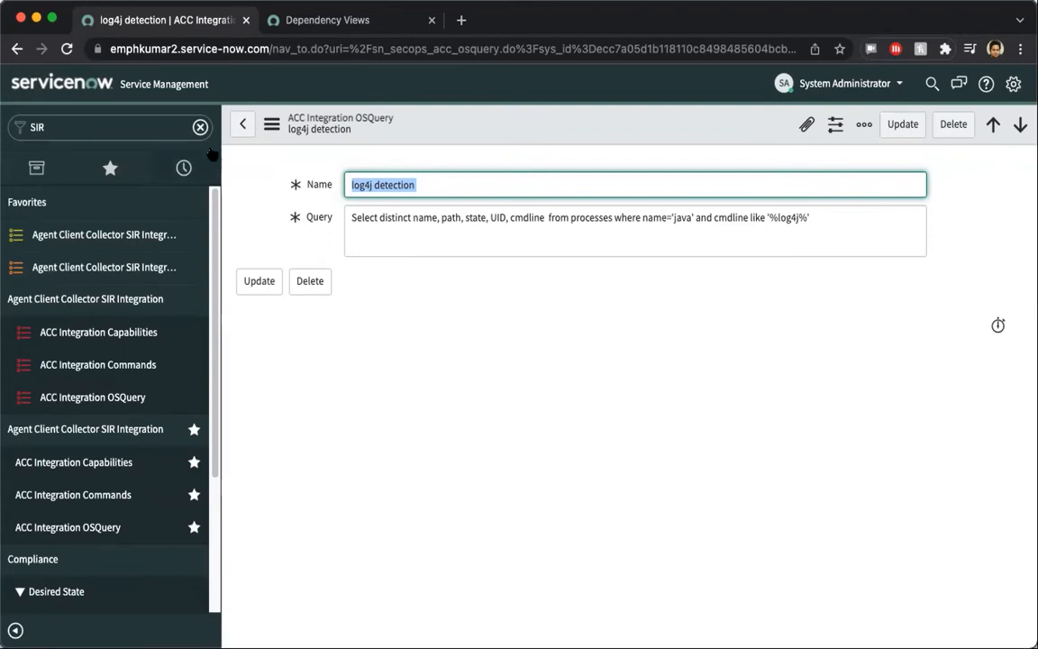
left_click(239, 124)
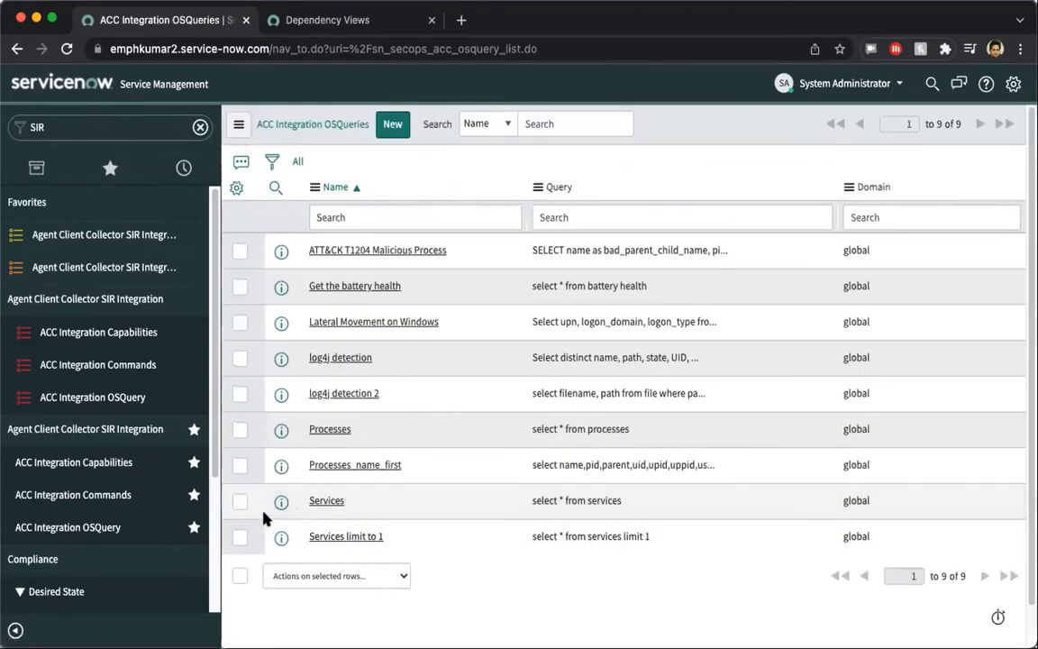
left_click(88, 119)
type("Se")
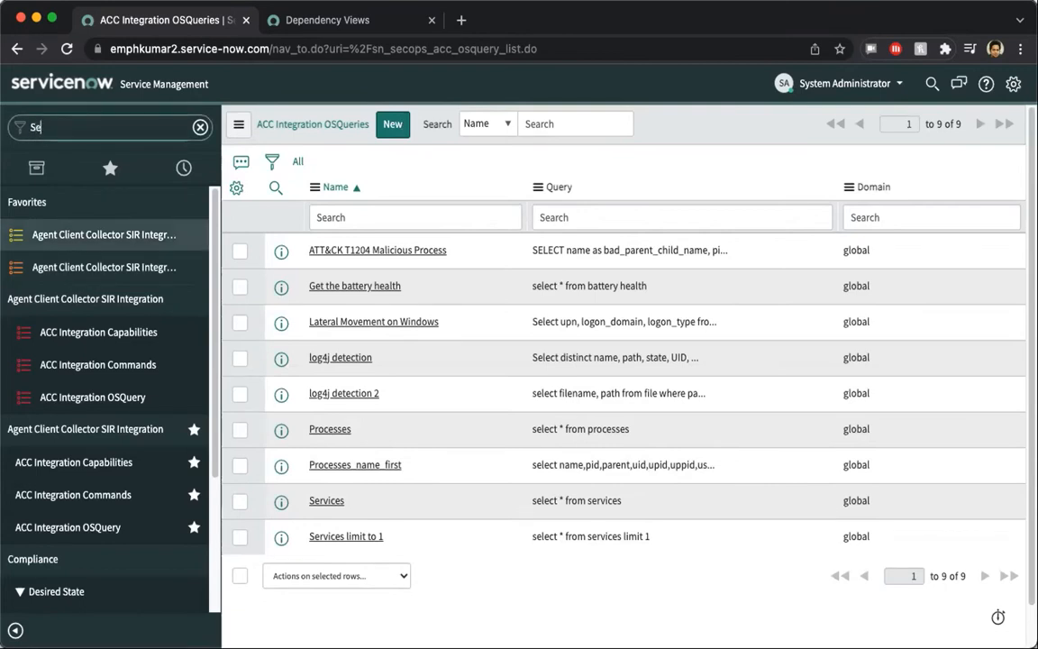
type("curity")
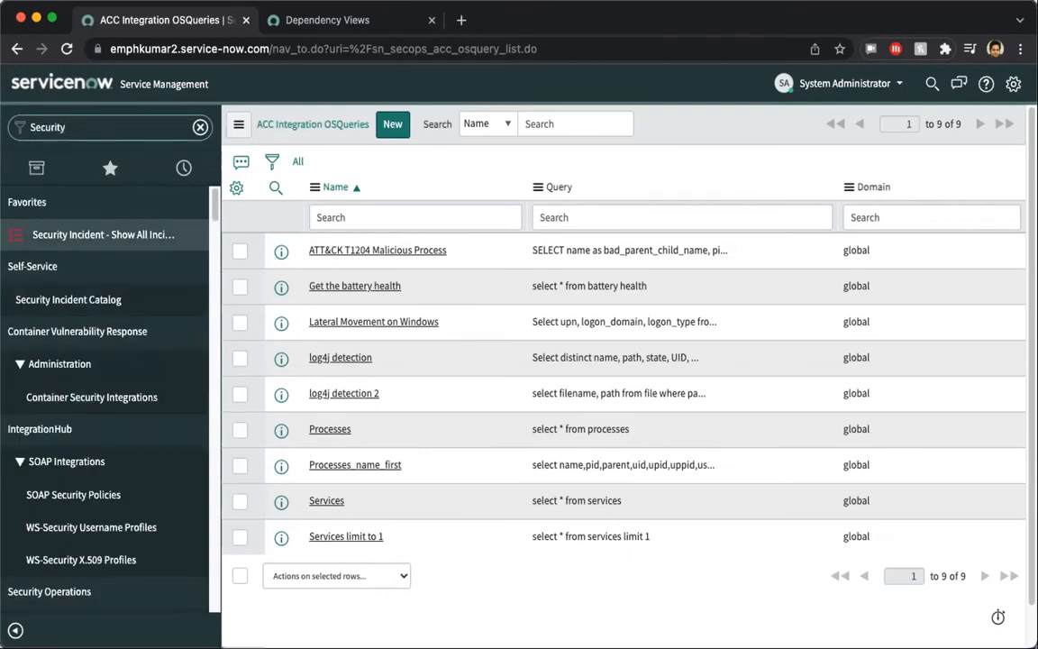
Step: Show only security incidents whose configuration item matches ip-172-31-26-14
left_click(107, 235)
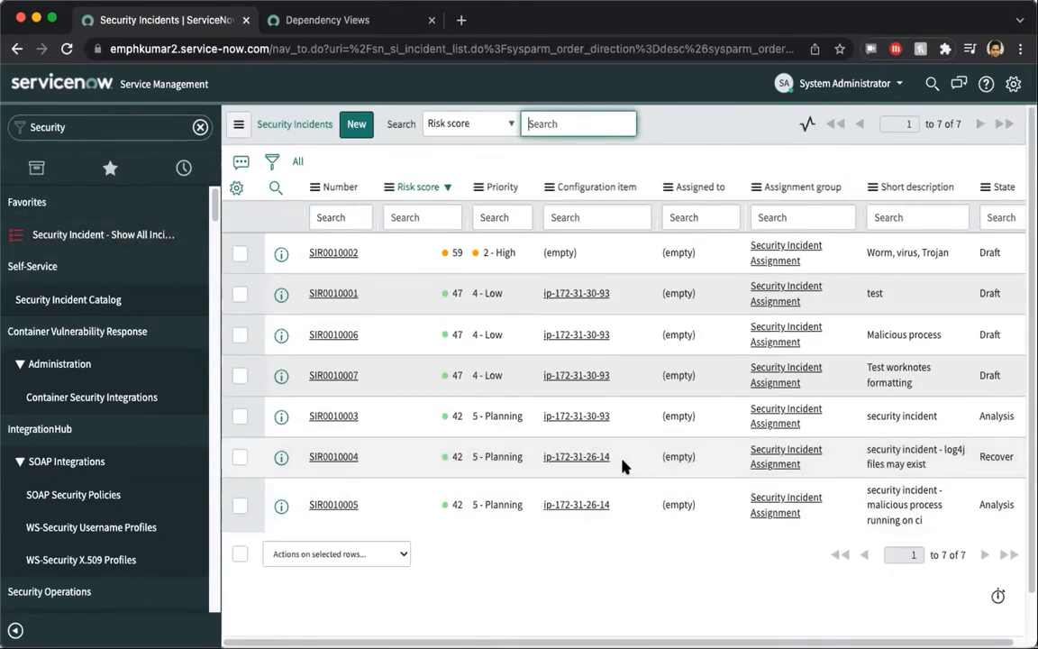
right_click(630, 271)
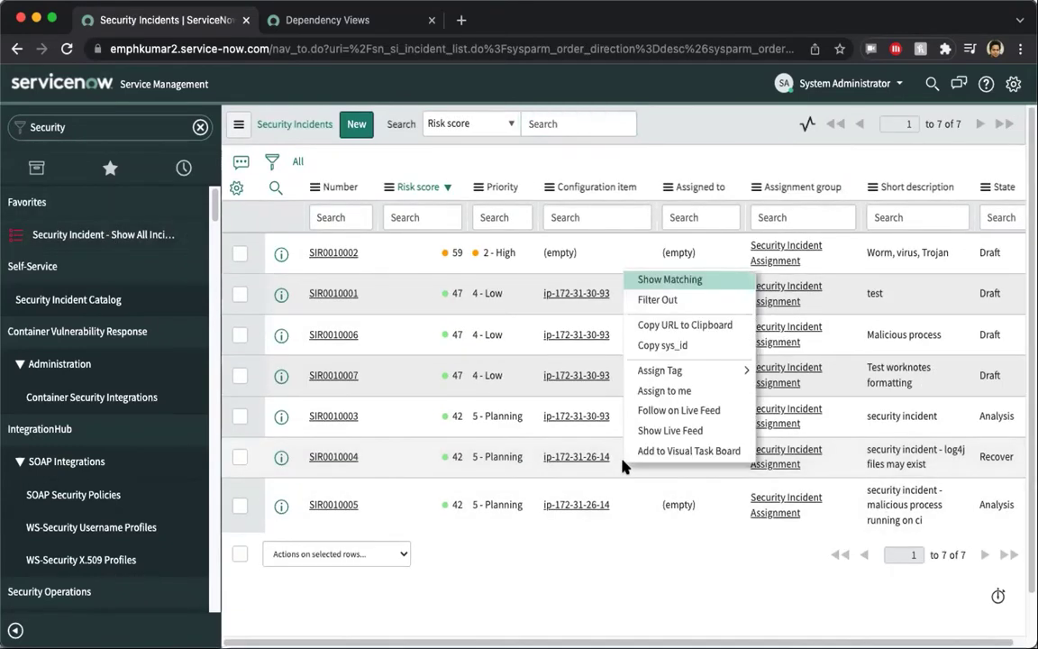
left_click(669, 281)
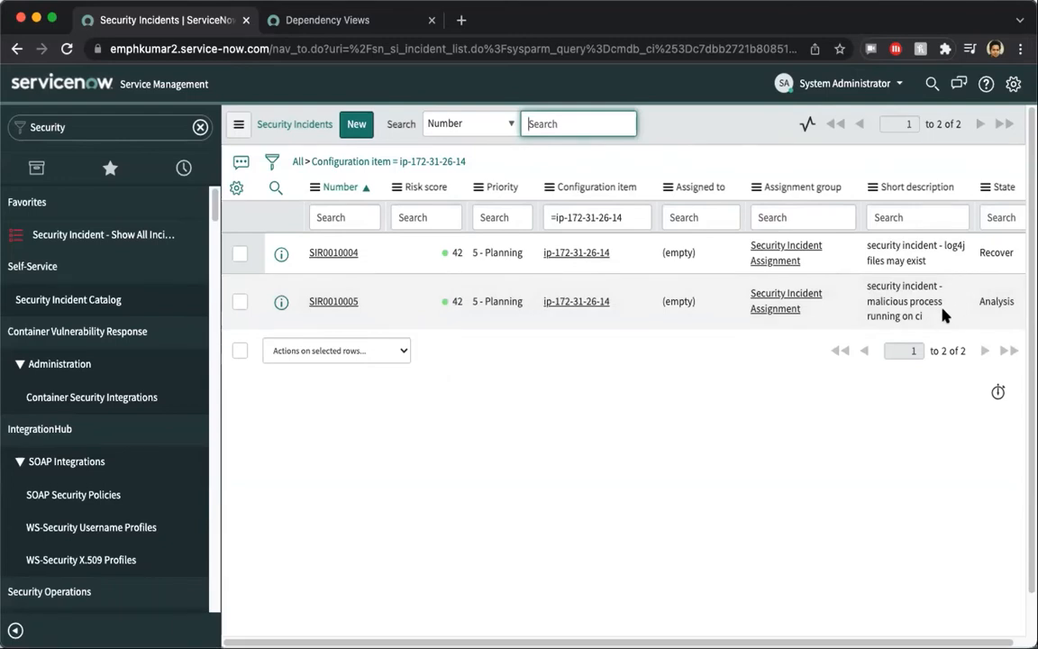
Step: Highlight the short descriptions of the log4j and malicious process incidents
left_click_drag(936, 262, 882, 247)
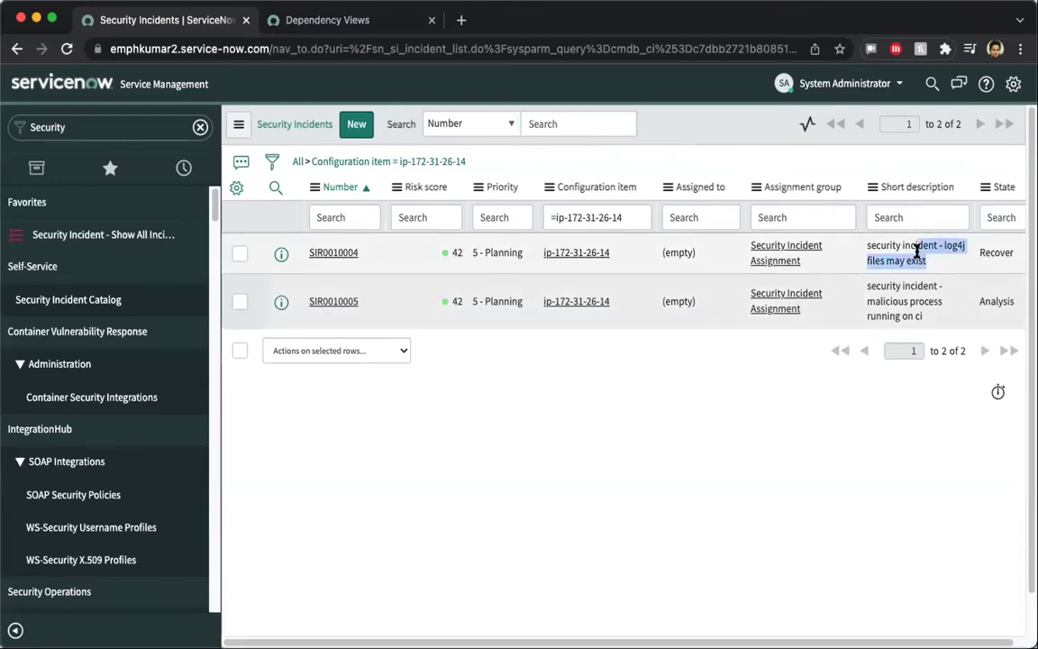
left_click(863, 247)
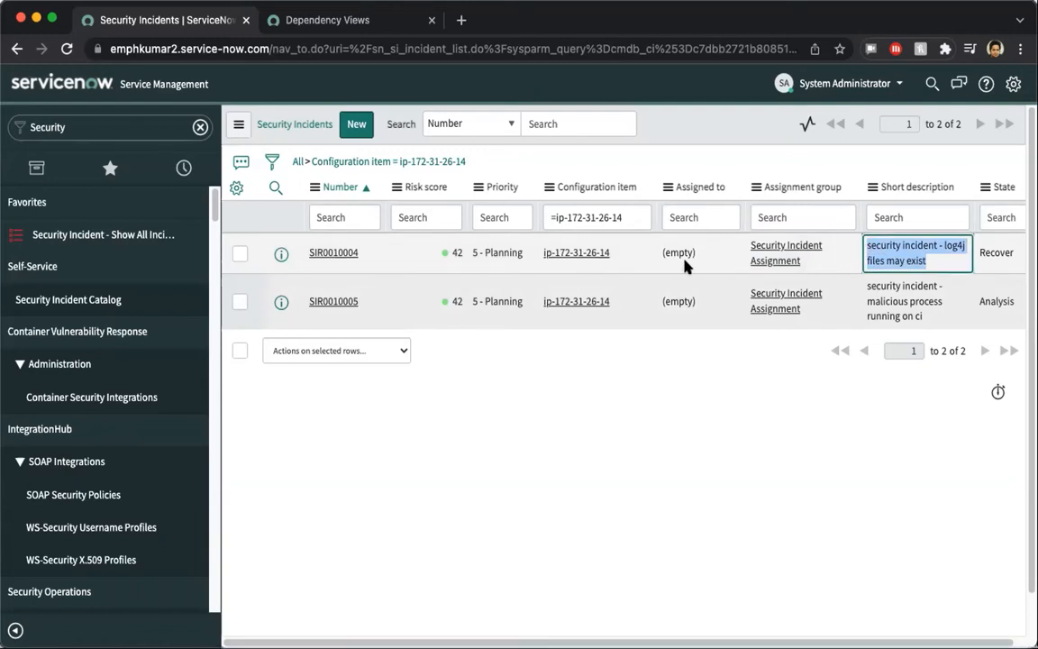
left_click_drag(923, 317, 876, 286)
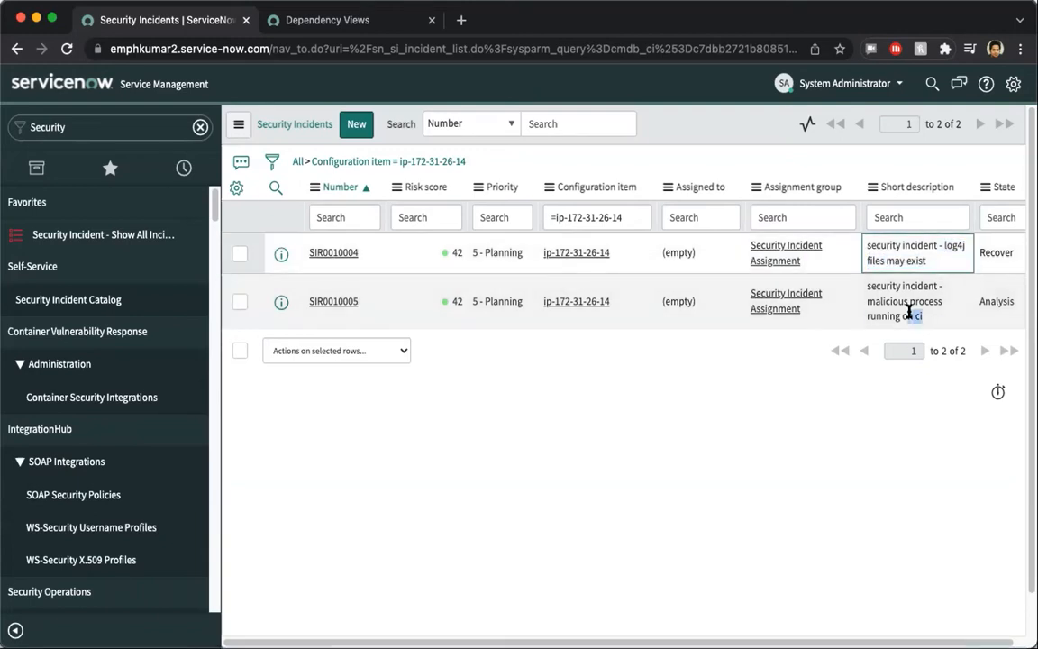
left_click(863, 287)
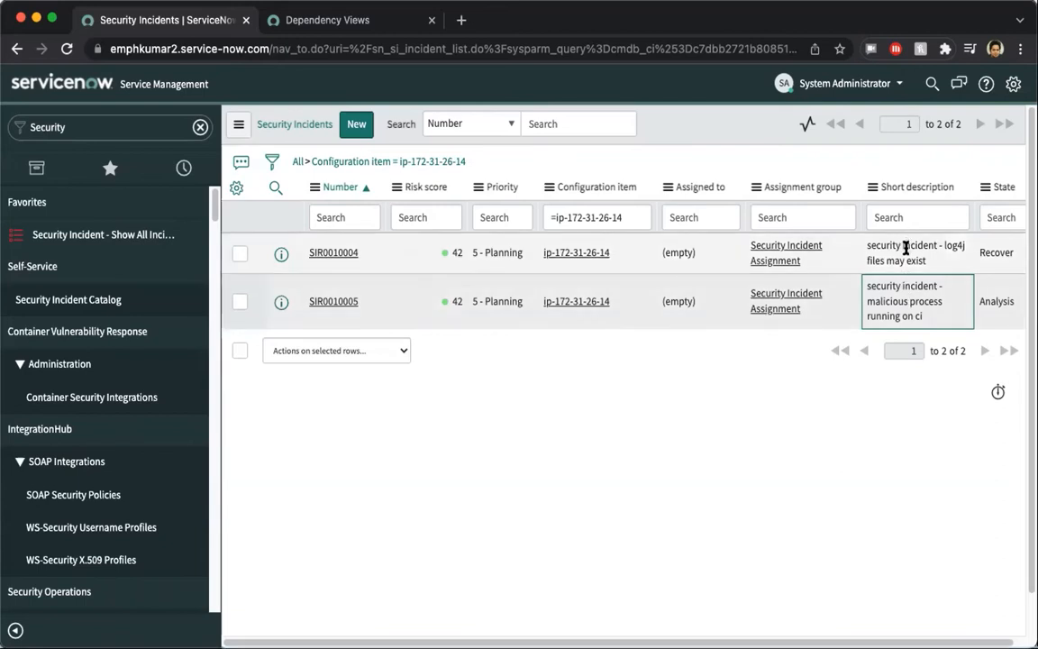
Step: On SIR0010004, start an Agent Client Collector capability and look up the log4j detection OSQuery
left_click(329, 258)
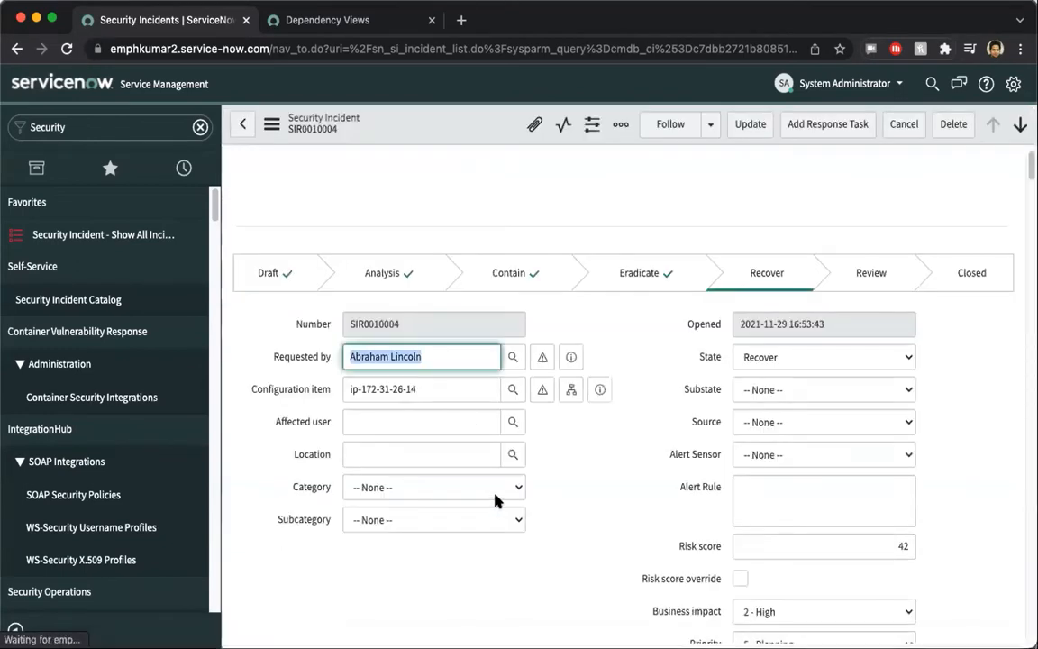
scroll(494, 501, "down", 5)
scroll(494, 501, "down", 5)
scroll(494, 501, "down", 5)
scroll(494, 501, "down", 5)
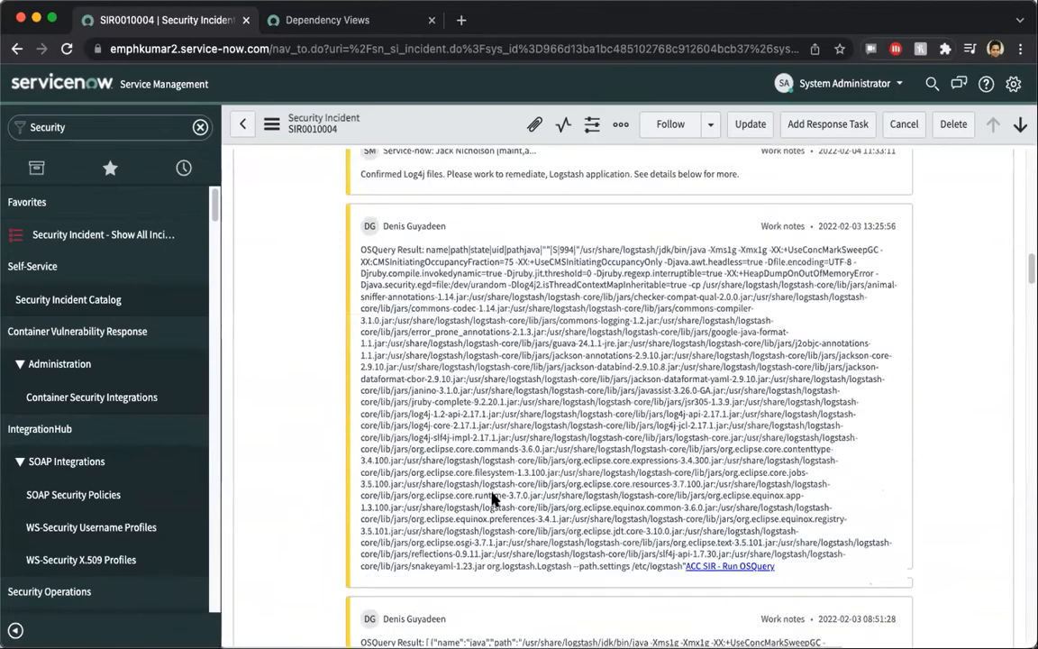
scroll(494, 496, "down", 5)
scroll(494, 497, "down", 10)
scroll(494, 497, "down", 10)
scroll(564, 504, "up", 3)
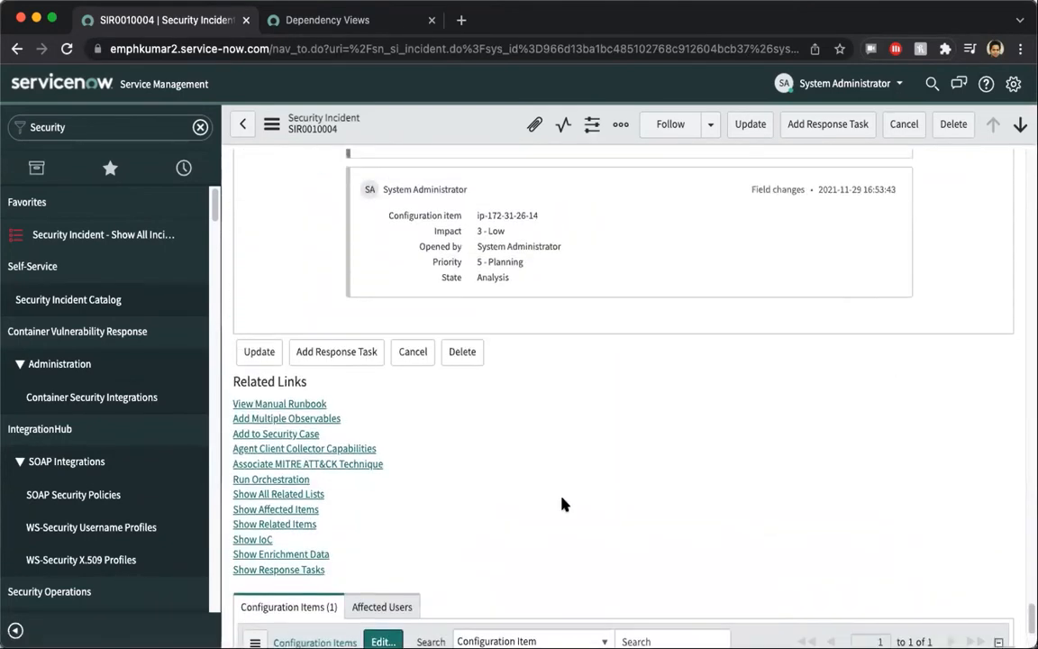
left_click(267, 448)
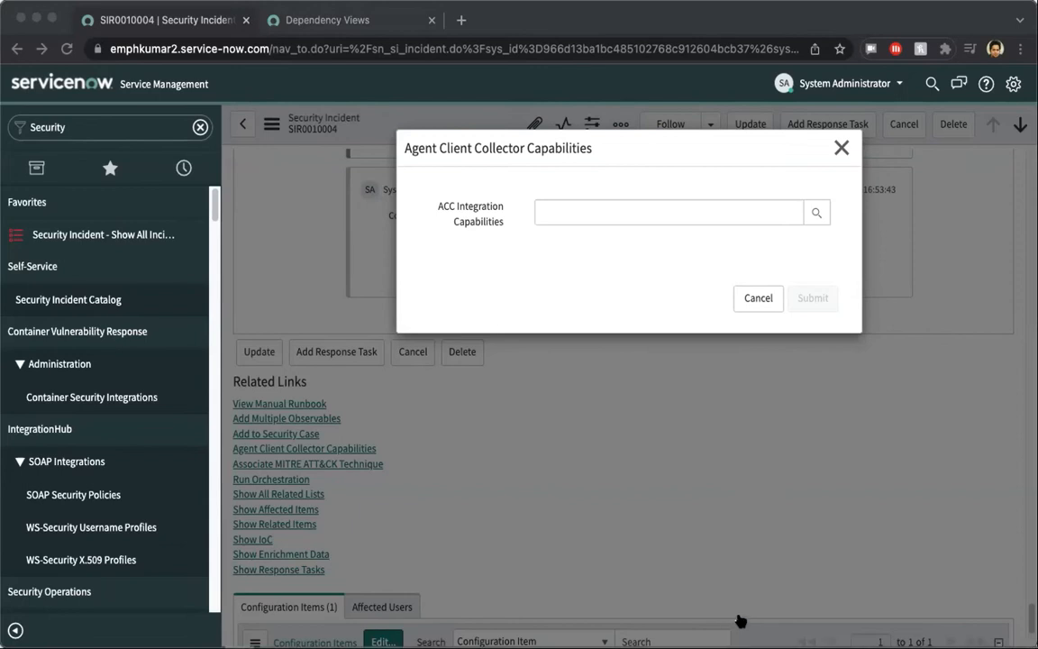
left_click(817, 256)
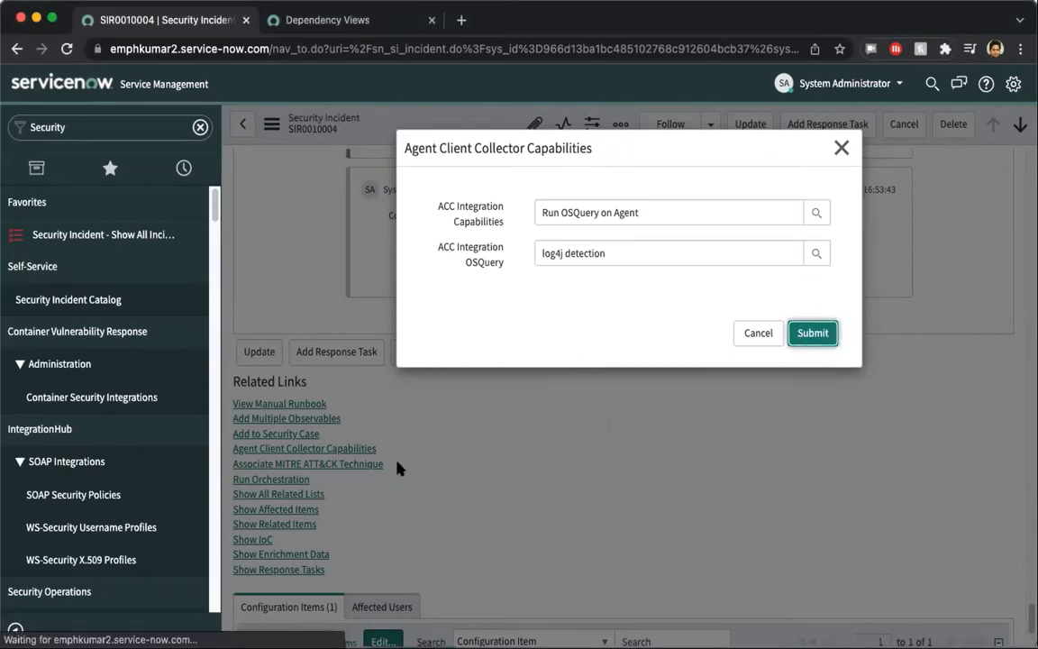
scroll(395, 463, "down", 2)
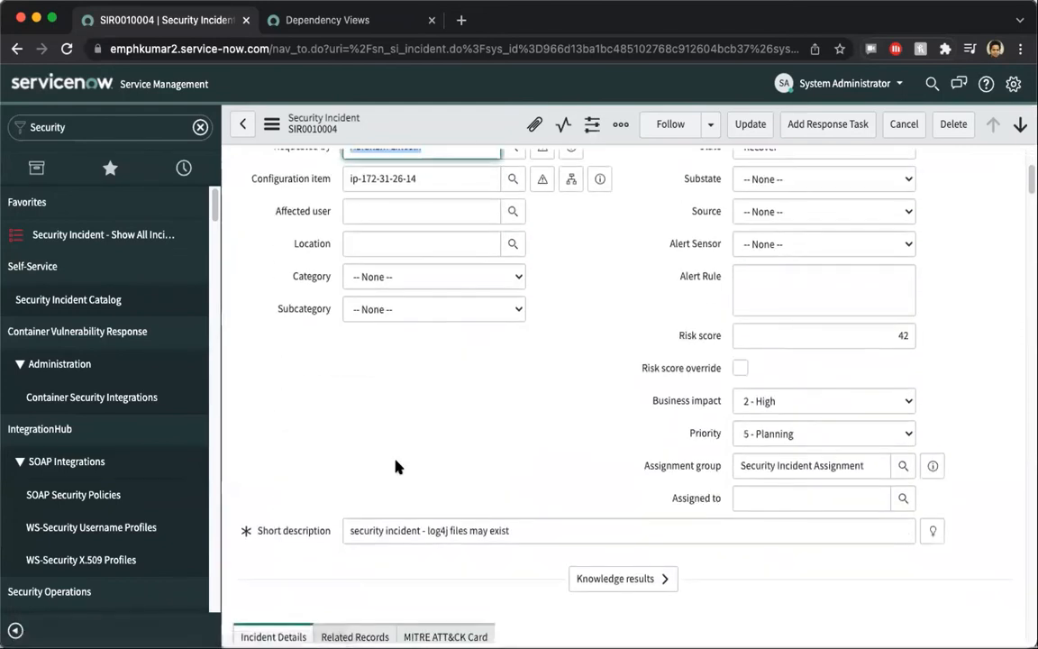
scroll(396, 462, "down", 5)
scroll(396, 463, "down", 3)
scroll(394, 467, "down", 1)
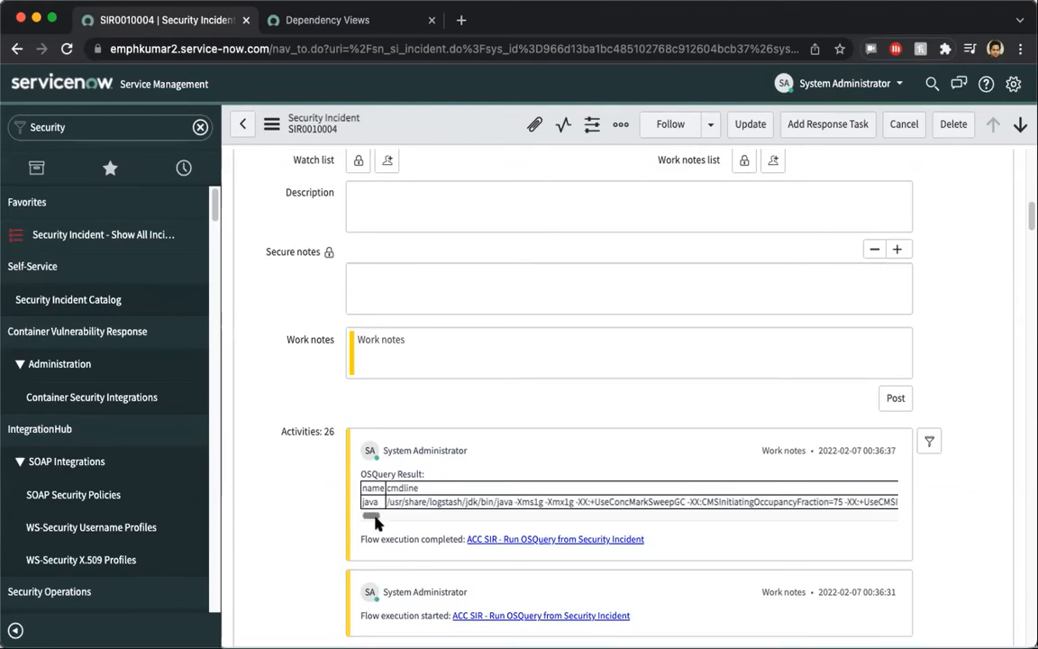
left_click_drag(374, 519, 394, 521)
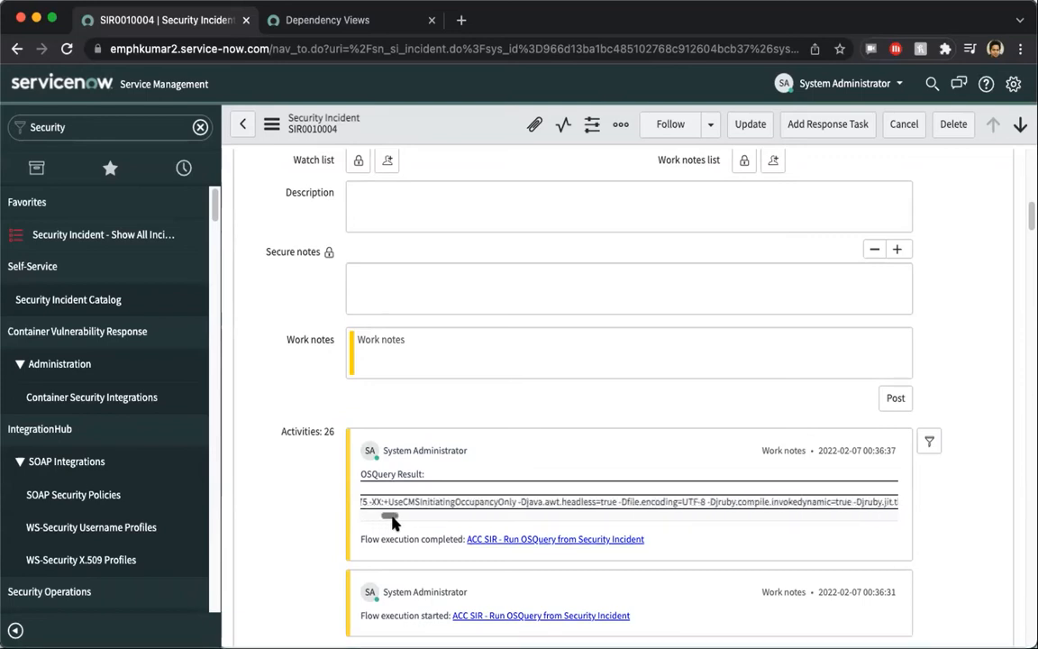
mouse_move(394, 521)
left_mouse_down()
mouse_move(371, 521)
mouse_move(830, 517)
left_mouse_up()
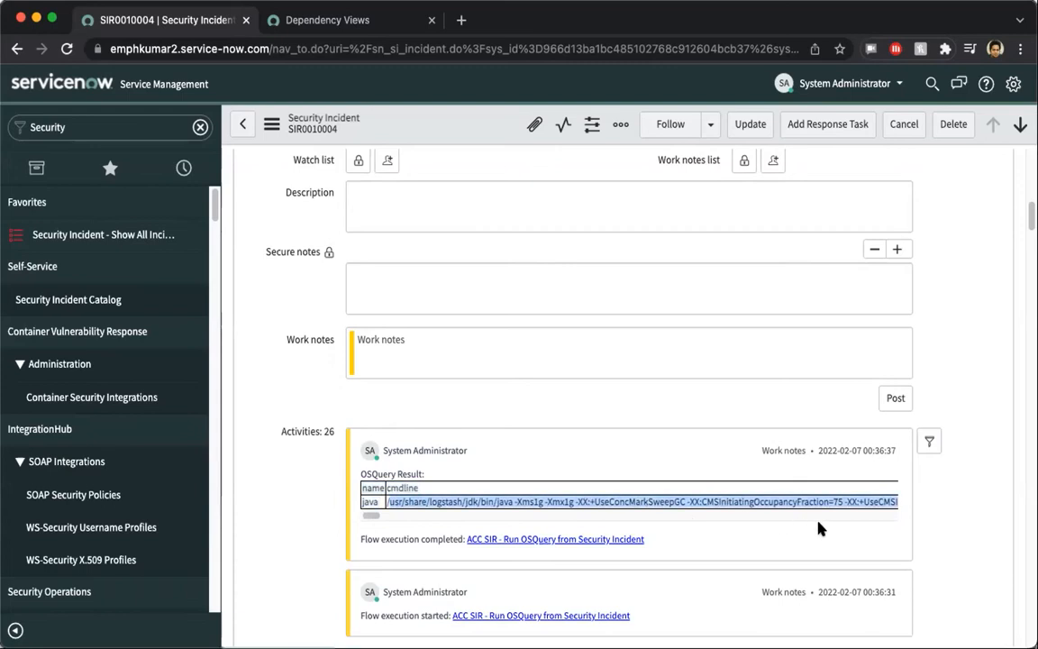
left_click_drag(378, 520, 423, 521)
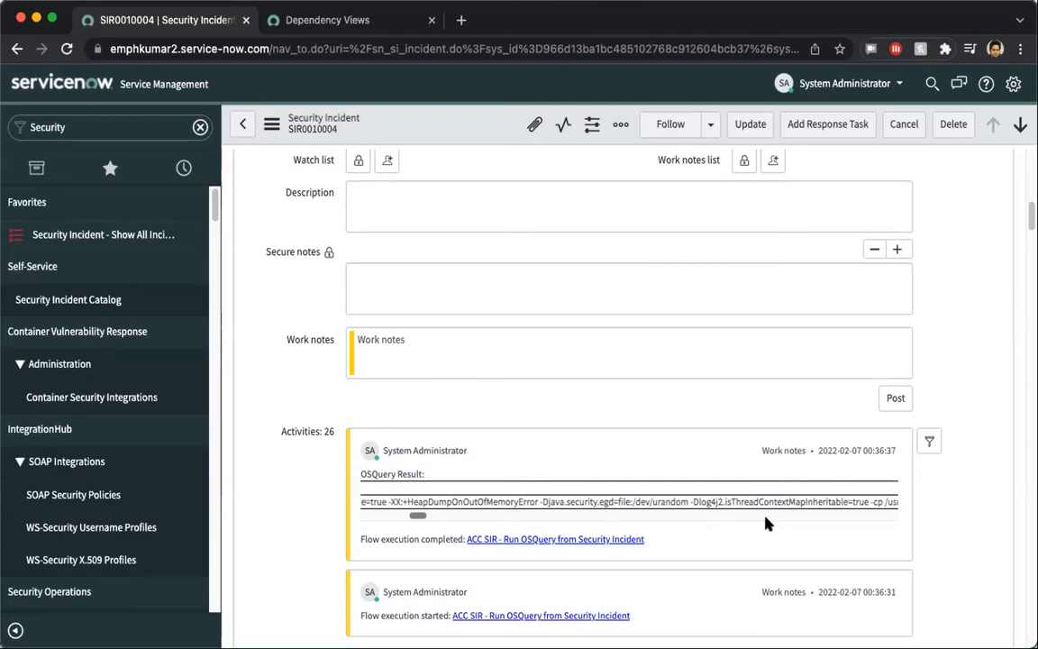
left_click_drag(767, 523, 304, 510)
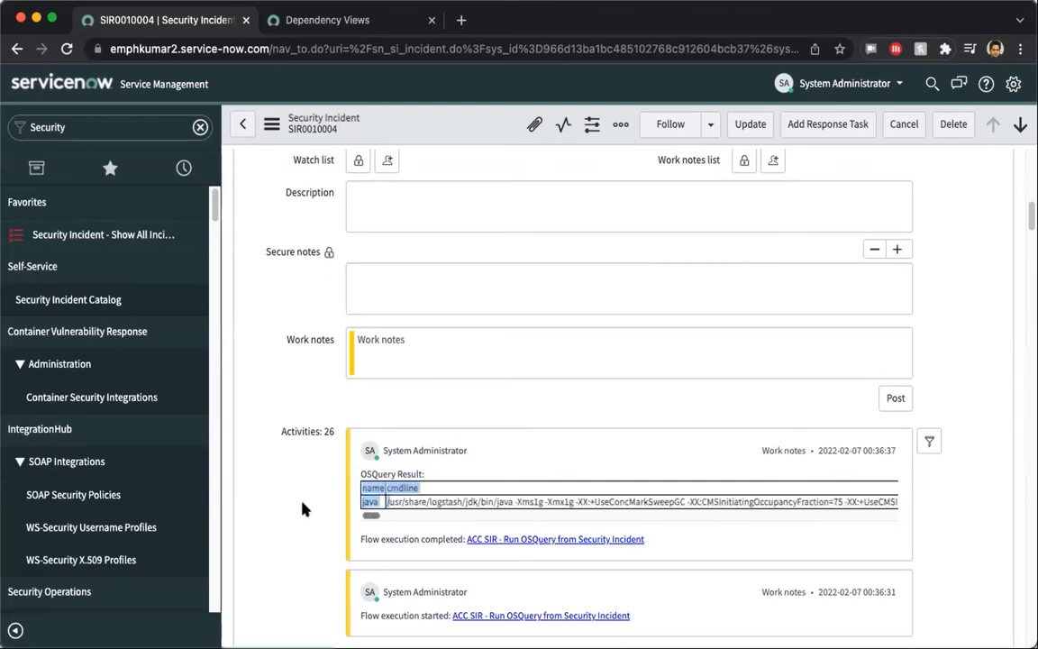
scroll(289, 509, "up", 2)
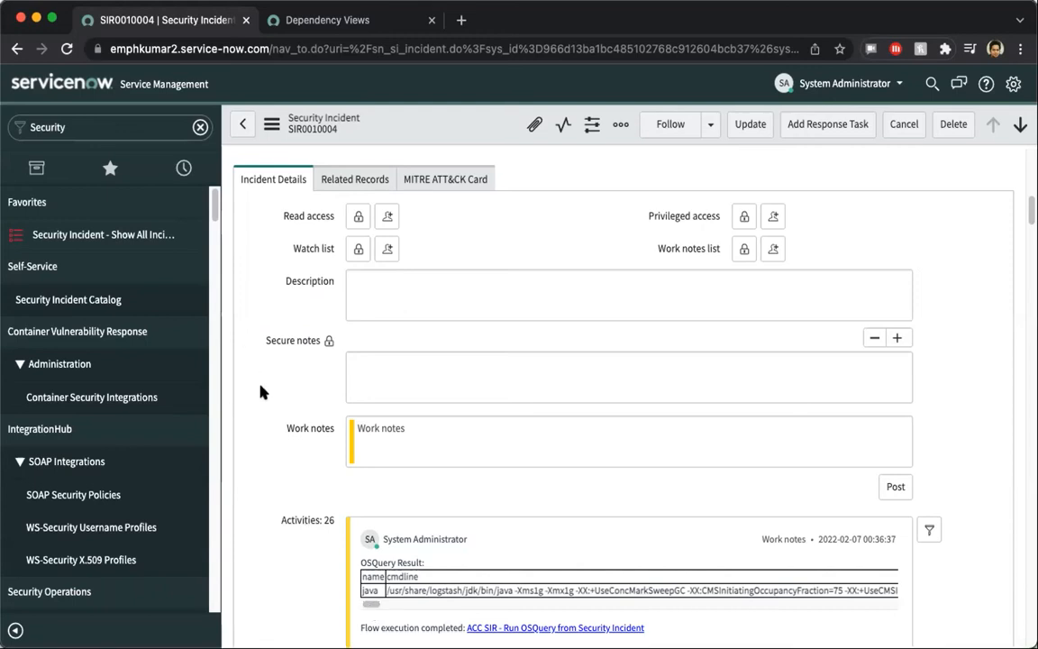
scroll(261, 393, "up", 2)
scroll(260, 397, "up", 10)
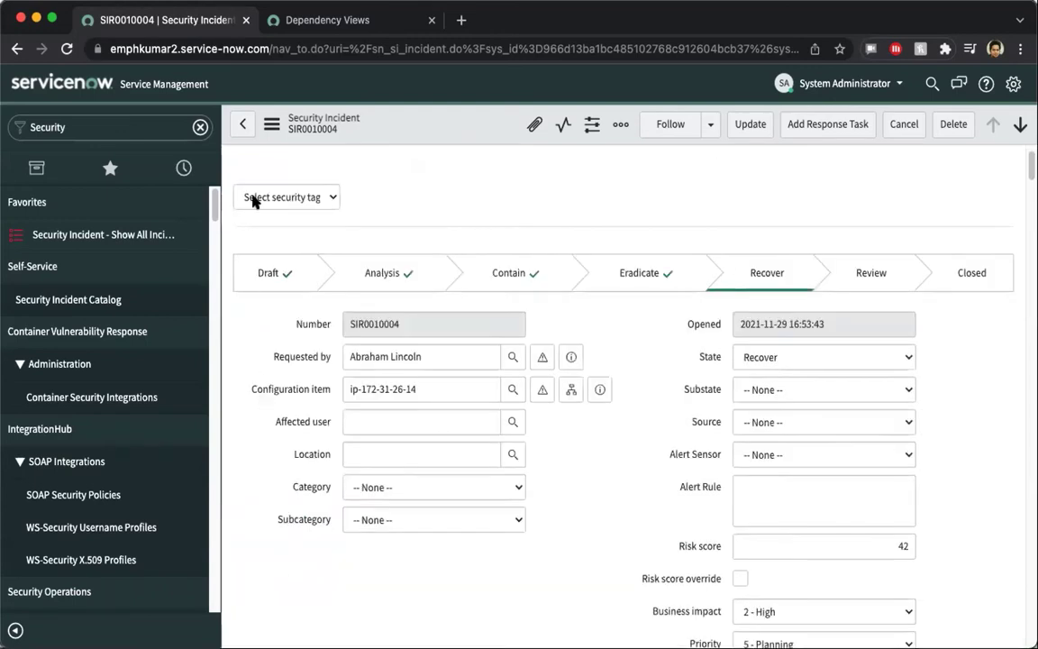
Step: On SIR0010005, submit Run OSQuery on Agent with the ATT&CK T1204 Malicious Process query
left_click(244, 124)
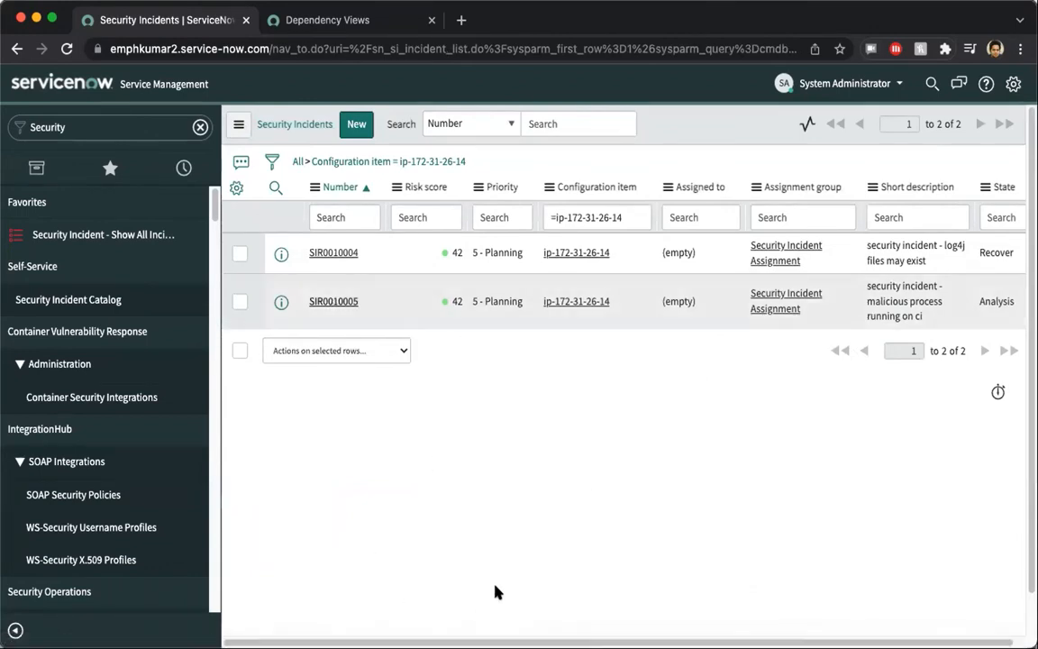
scroll(439, 548, "down", 3)
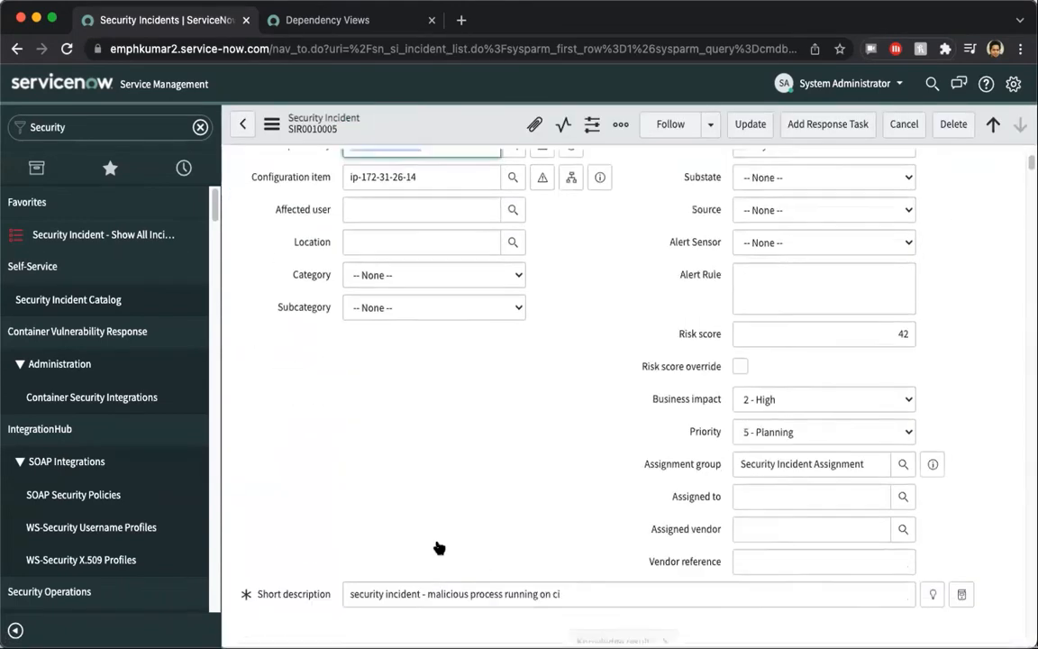
scroll(439, 548, "down", 4)
scroll(439, 541, "down", 6)
scroll(439, 542, "up", 1)
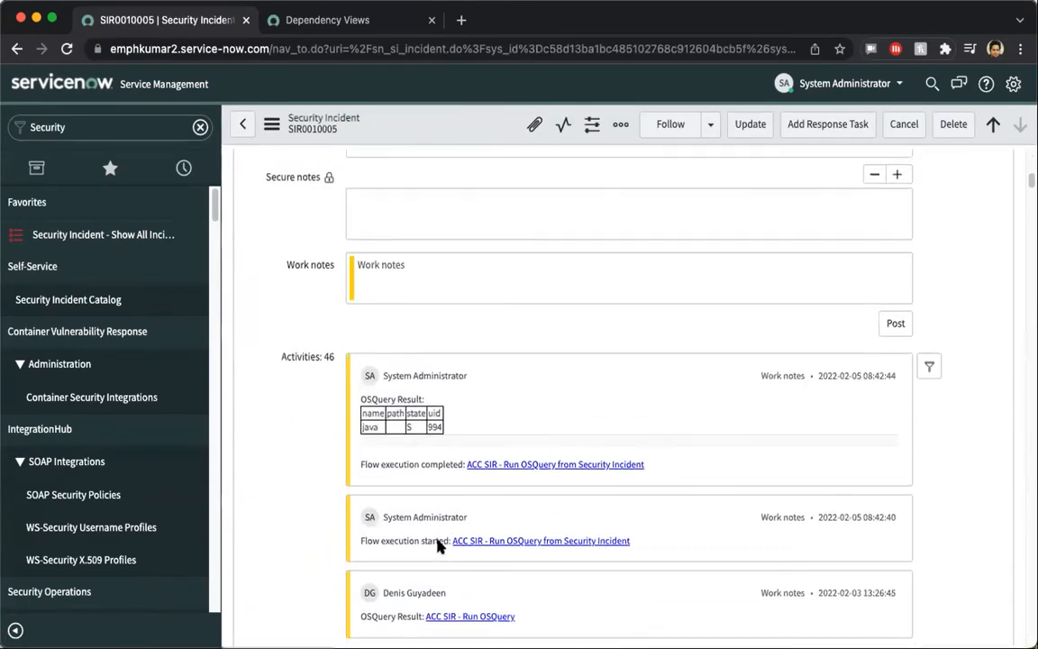
scroll(439, 541, "up", 9)
scroll(439, 546, "down", 6)
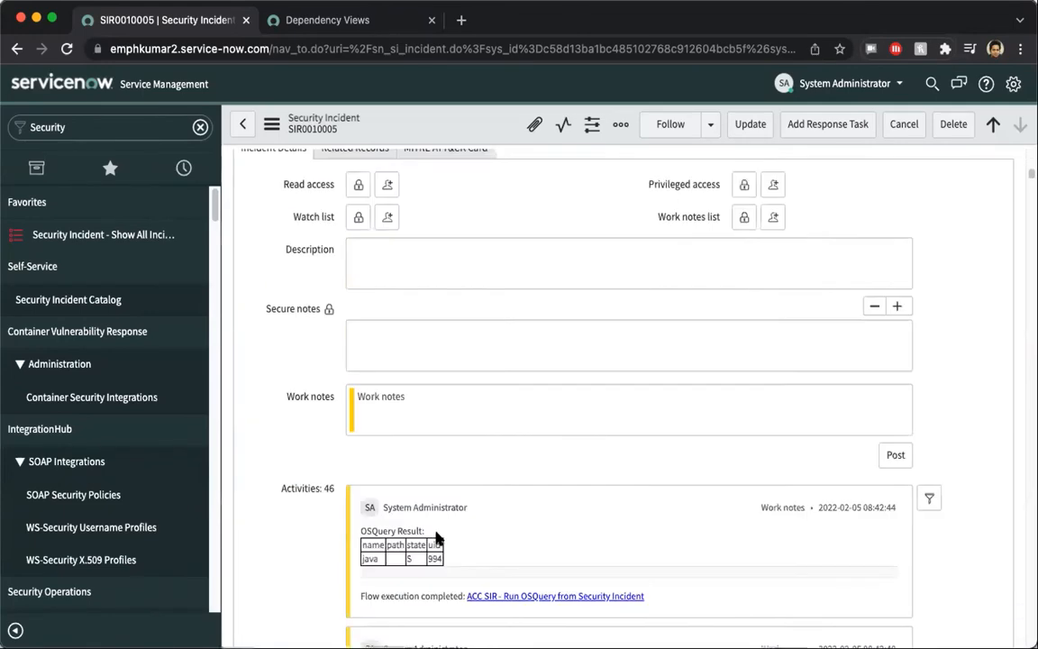
scroll(439, 546, "down", 5)
scroll(438, 538, "down", 5)
scroll(437, 538, "down", 5)
scroll(437, 538, "down", 5)
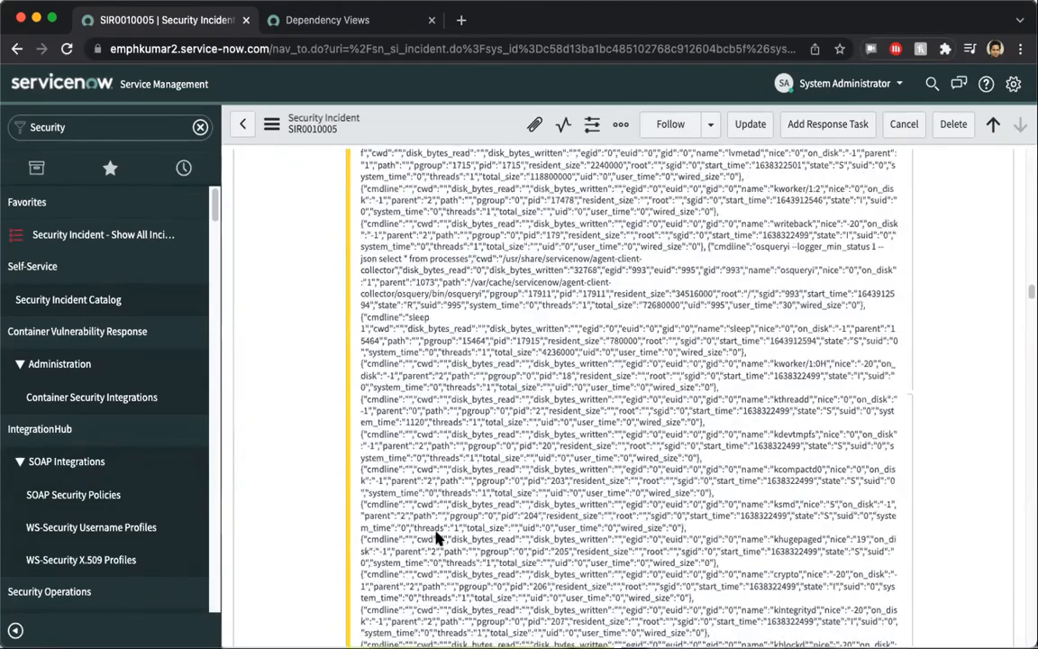
scroll(437, 538, "down", 5)
scroll(437, 538, "down", 5)
scroll(437, 538, "down", 5)
scroll(437, 538, "down", 5)
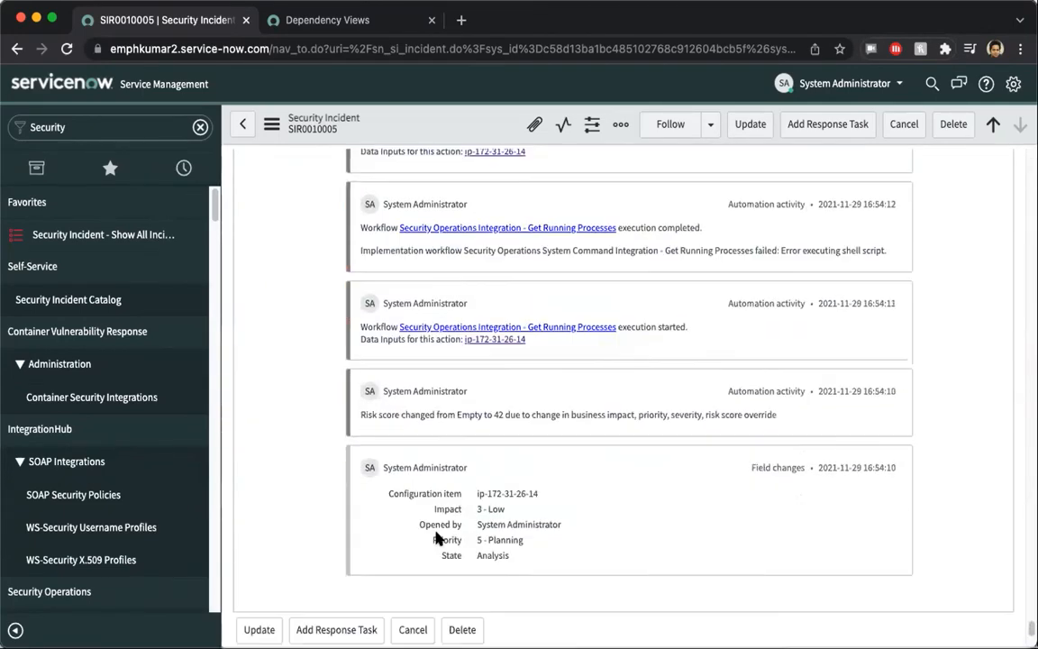
scroll(437, 538, "down", 5)
scroll(437, 538, "up", 1)
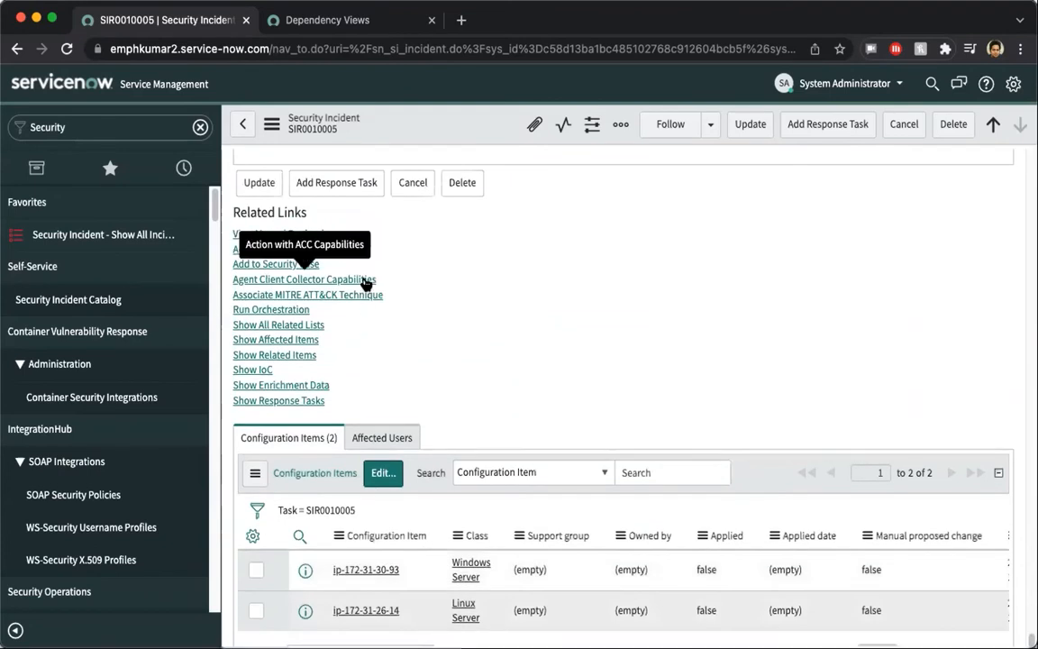
left_click(366, 280)
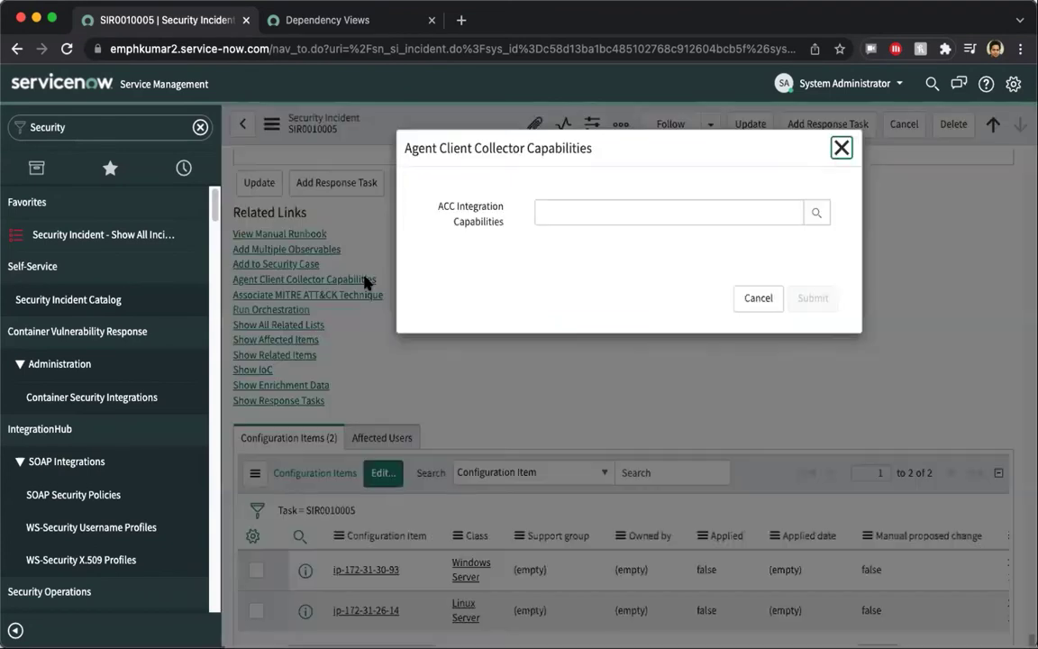
left_click(816, 213)
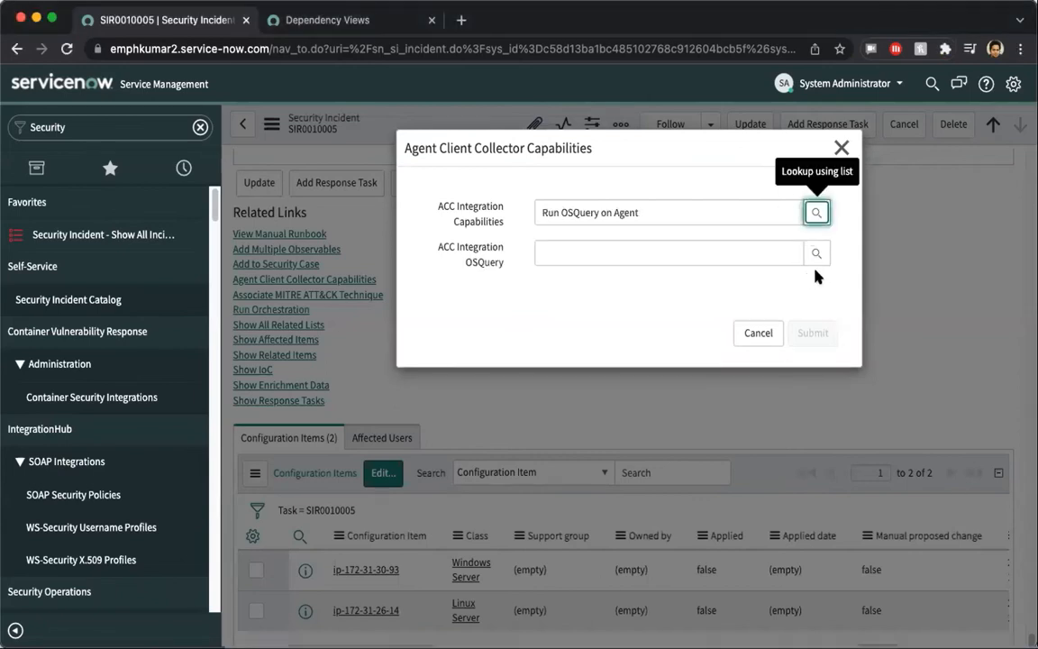
left_click(816, 254)
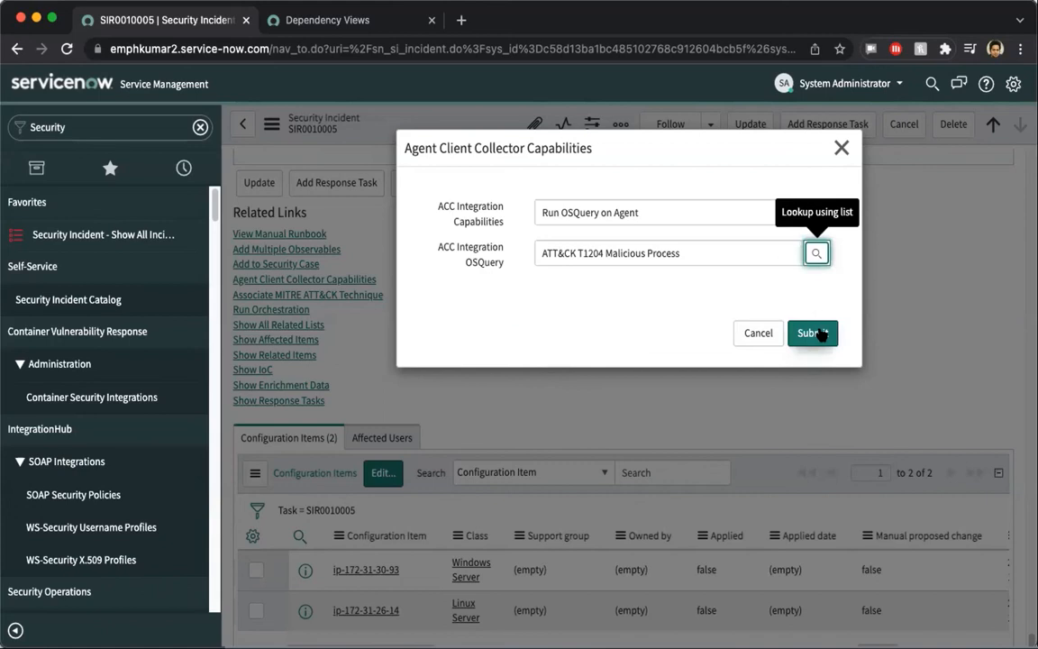
left_click(811, 334)
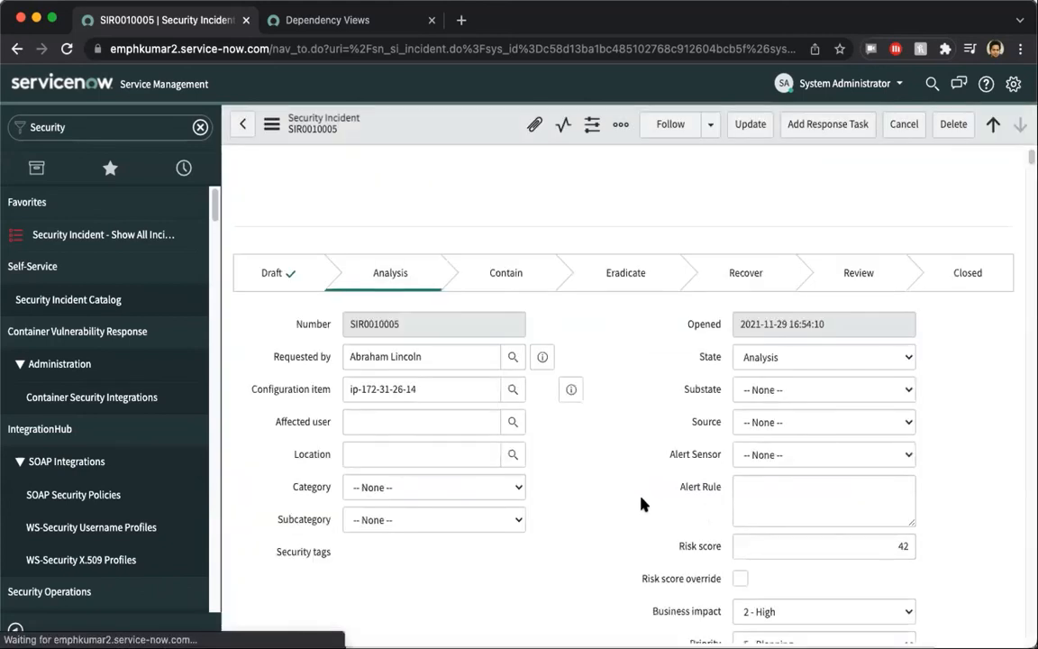
scroll(635, 478, "down", 3)
scroll(625, 455, "down", 5)
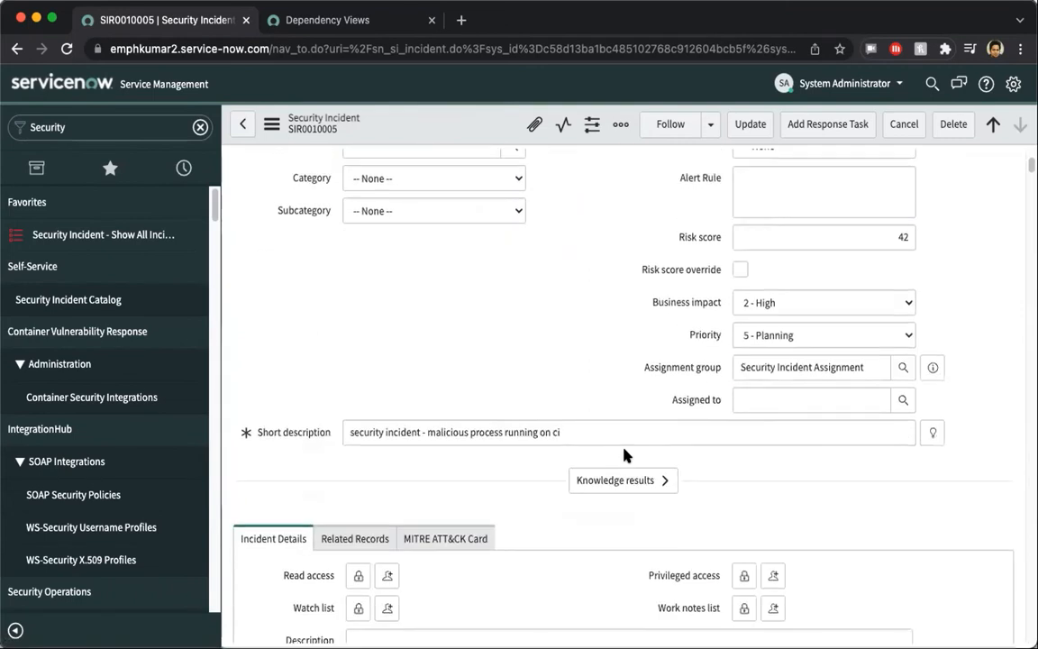
scroll(625, 455, "down", 4)
scroll(625, 455, "down", 3)
scroll(626, 455, "down", 1)
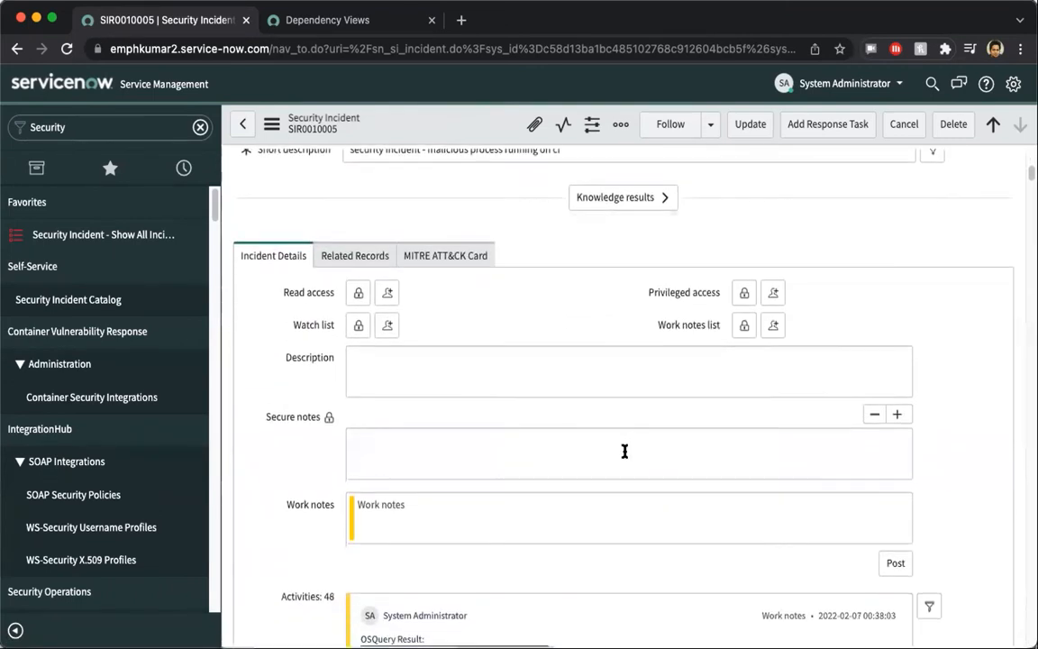
scroll(625, 451, "down", 1)
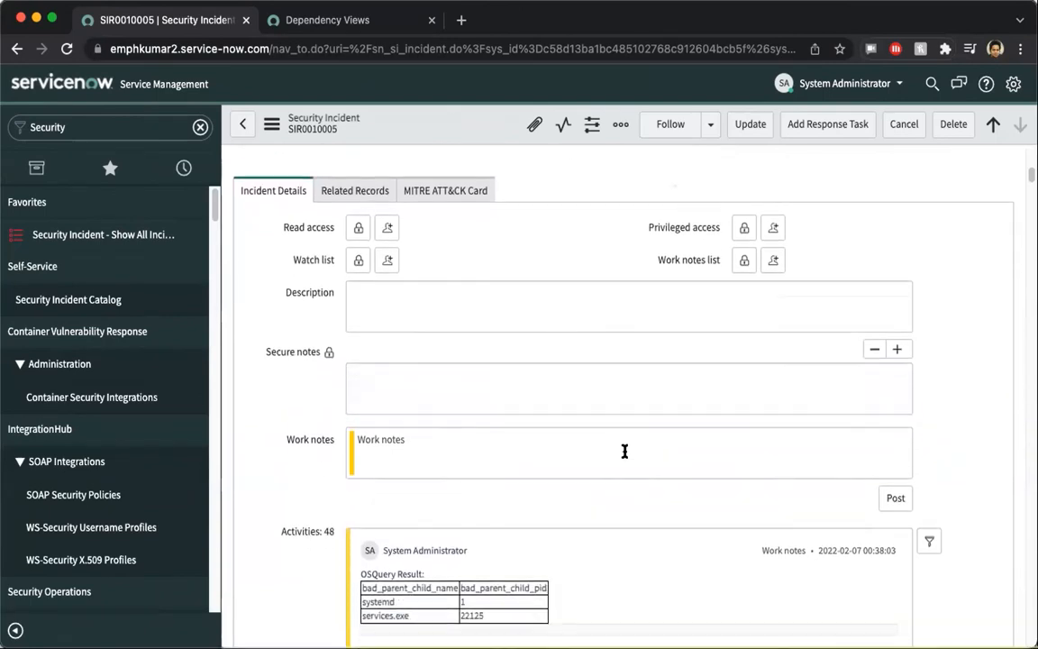
scroll(625, 450, "down", 2)
scroll(624, 448, "up", 3)
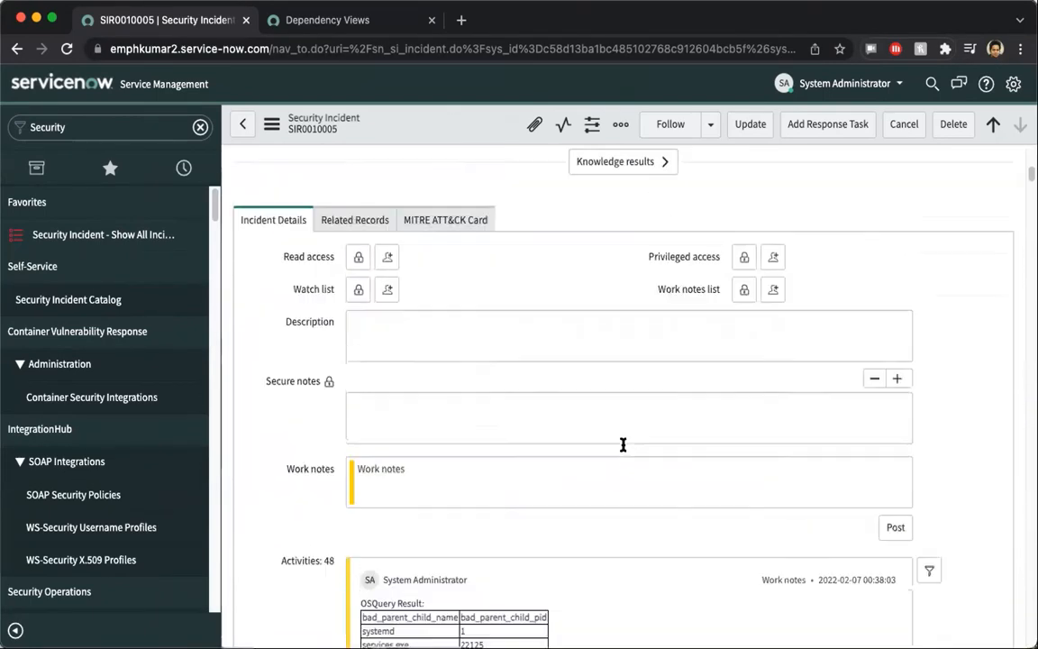
scroll(623, 445, "up", 1)
scroll(622, 444, "down", 1)
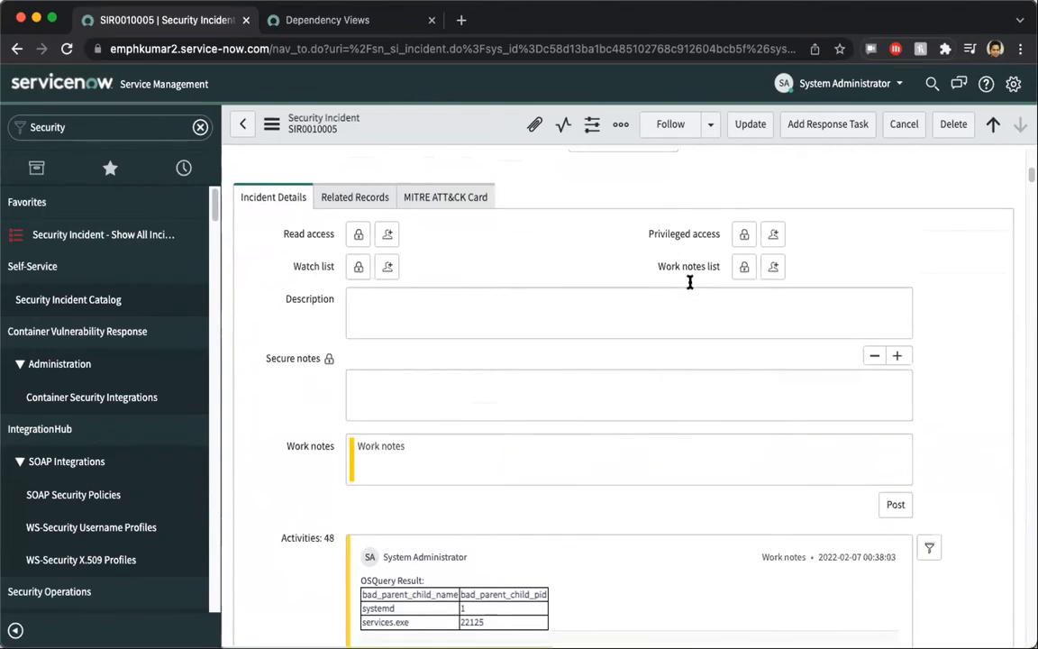
Step: Pick out the systemd entry in the OSQuery Result work note on SIR0010005
double_click(388, 612)
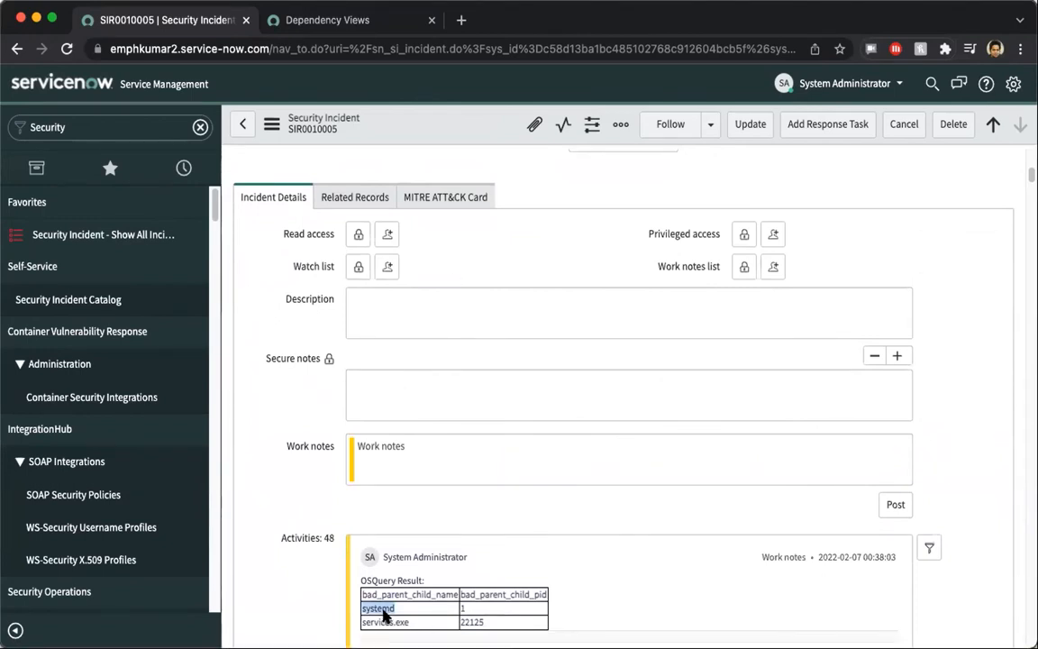
scroll(390, 615, "down", 1)
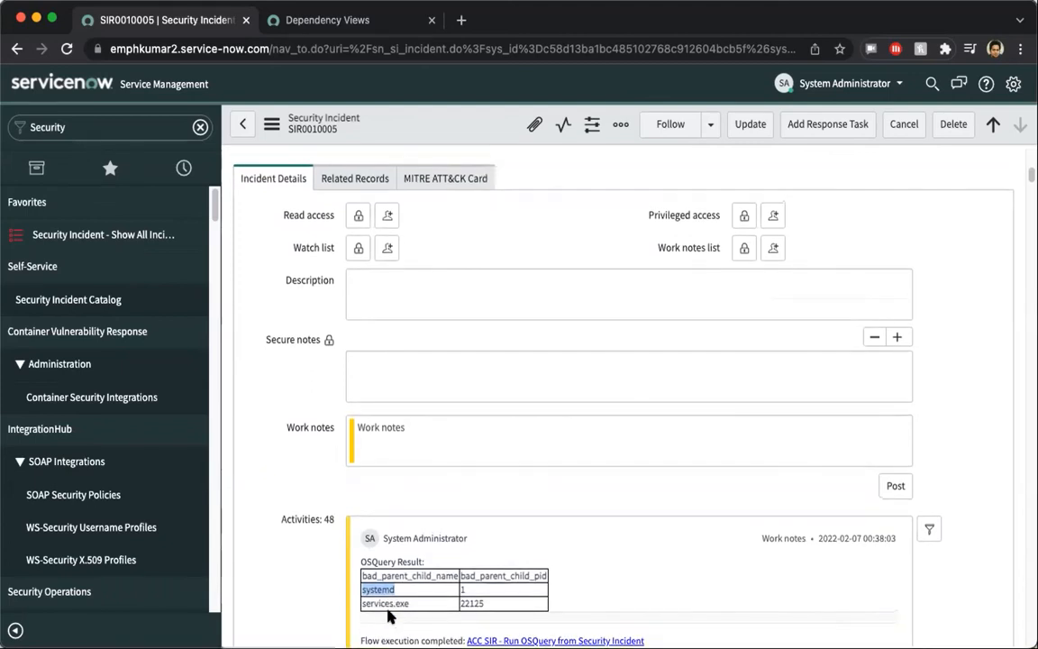